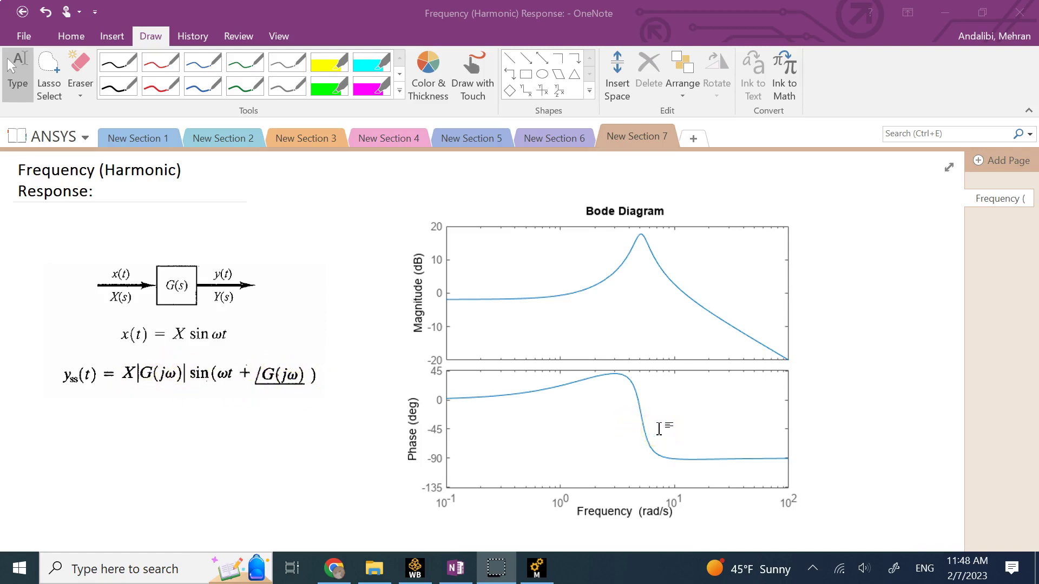
# Underline in red the |G(jω)|, phase angle and ωt terms of the output equation, and ωt in the input equation.
pyautogui.click(157, 87)
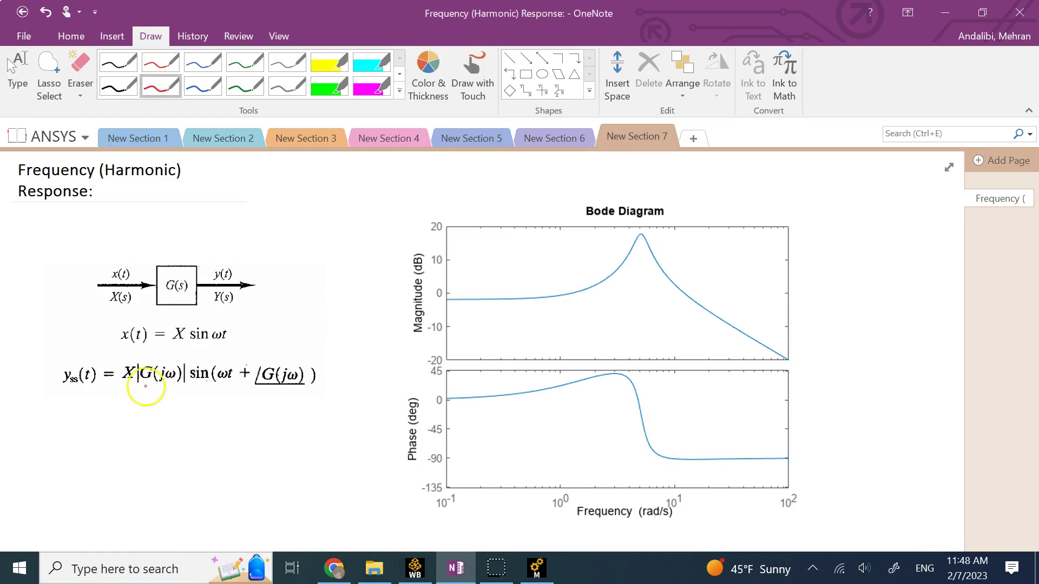
pyautogui.moveTo(141, 386); pyautogui.dragTo(181, 385)
pyautogui.moveTo(253, 389); pyautogui.dragTo(303, 386)
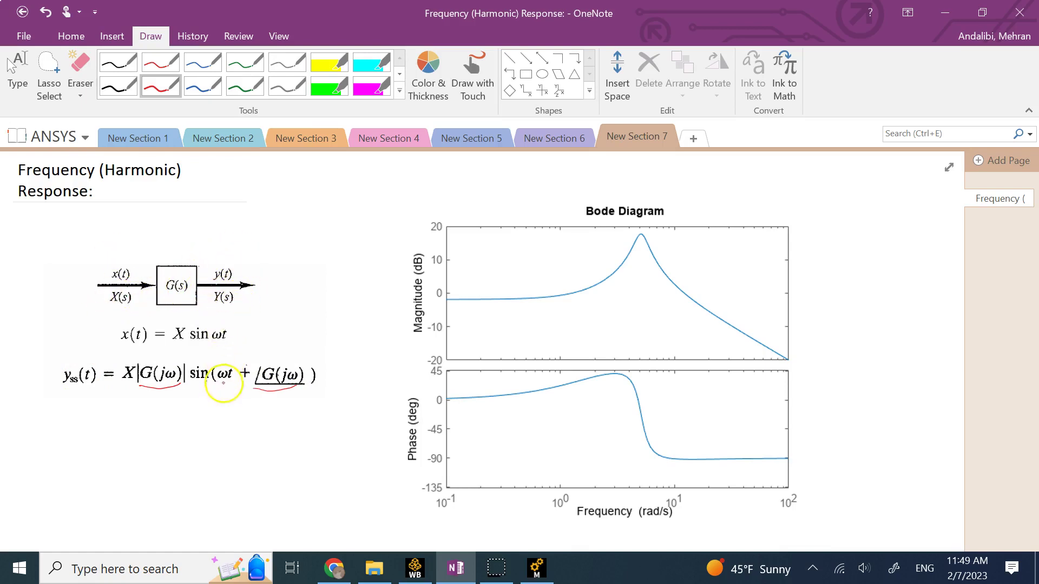
pyautogui.moveTo(219, 384); pyautogui.dragTo(231, 390)
pyautogui.moveTo(230, 343); pyautogui.dragTo(215, 349)
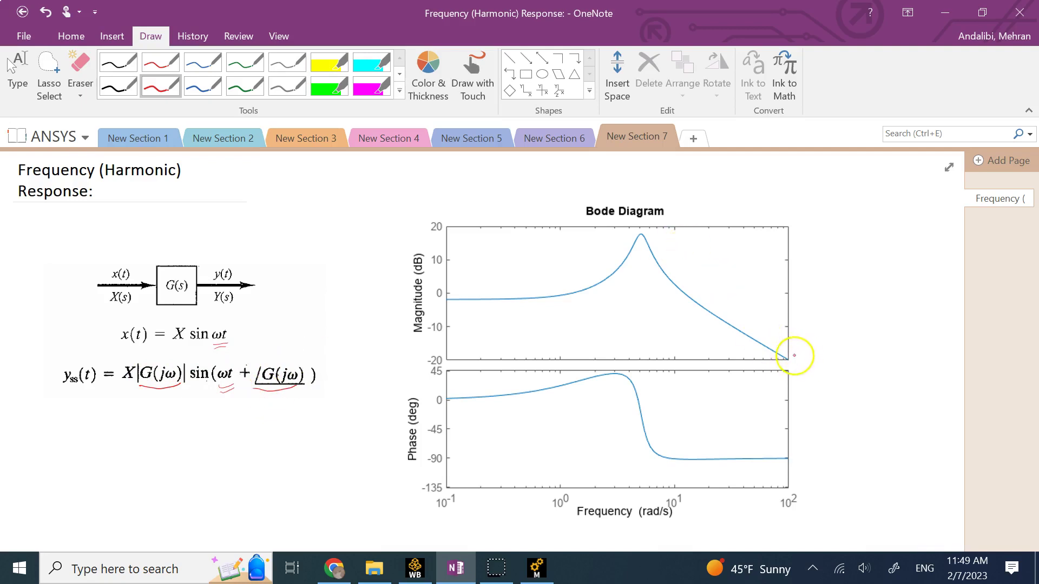
# Label the frequency axes of both Bode plots with a handwritten ω and box the Bode Diagram title in red.
pyautogui.moveTo(794, 358); pyautogui.dragTo(810, 352)
pyautogui.moveTo(802, 489); pyautogui.dragTo(820, 488)
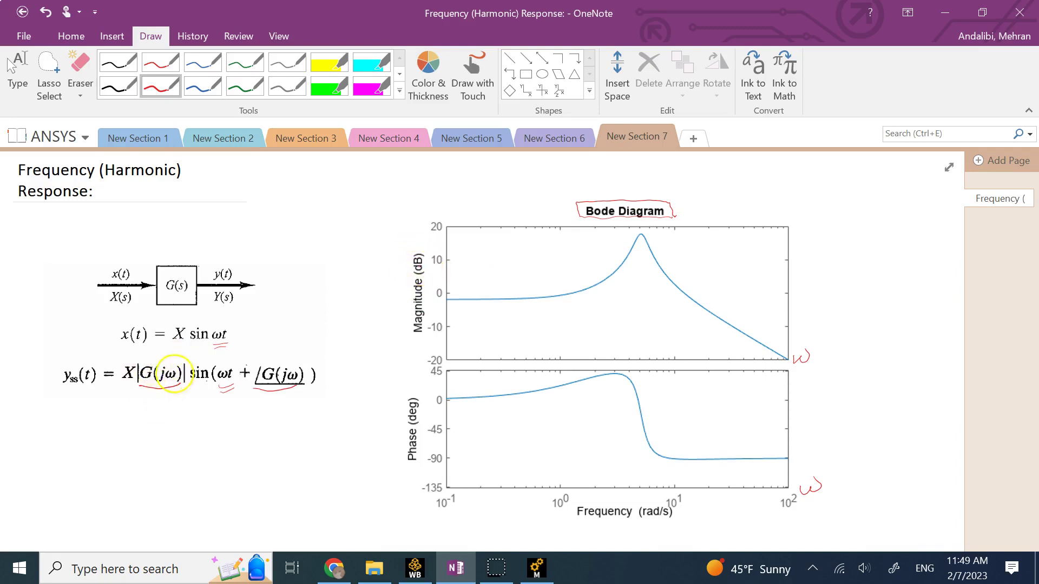
# Handwrite 20 log10|G(jω)| below the output equation, link it by arrow to the magnitude axis, and circle the magnitude plot's central frequency range.
pyautogui.moveTo(157, 427); pyautogui.dragTo(156, 391)
pyautogui.moveTo(165, 428)
pyautogui.mouseDown()
pyautogui.moveTo(176, 432)
pyautogui.moveTo(176, 471)
pyautogui.moveTo(191, 453)
pyautogui.moveTo(213, 464)
pyautogui.mouseUp()
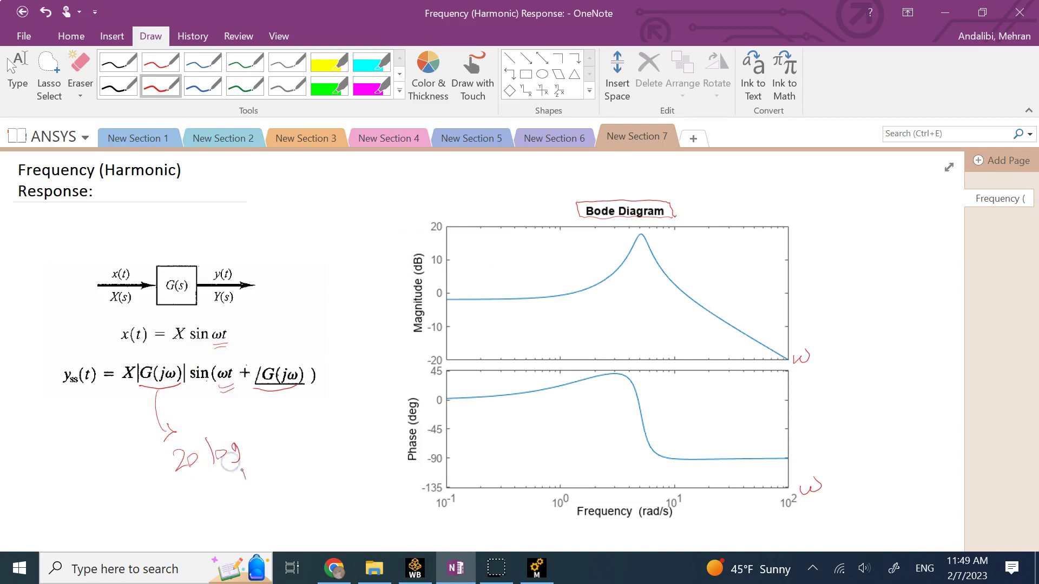
pyautogui.moveTo(261, 420)
pyautogui.mouseDown()
pyautogui.moveTo(294, 426)
pyautogui.moveTo(292, 440)
pyautogui.moveTo(331, 400)
pyautogui.moveTo(338, 433)
pyautogui.mouseUp()
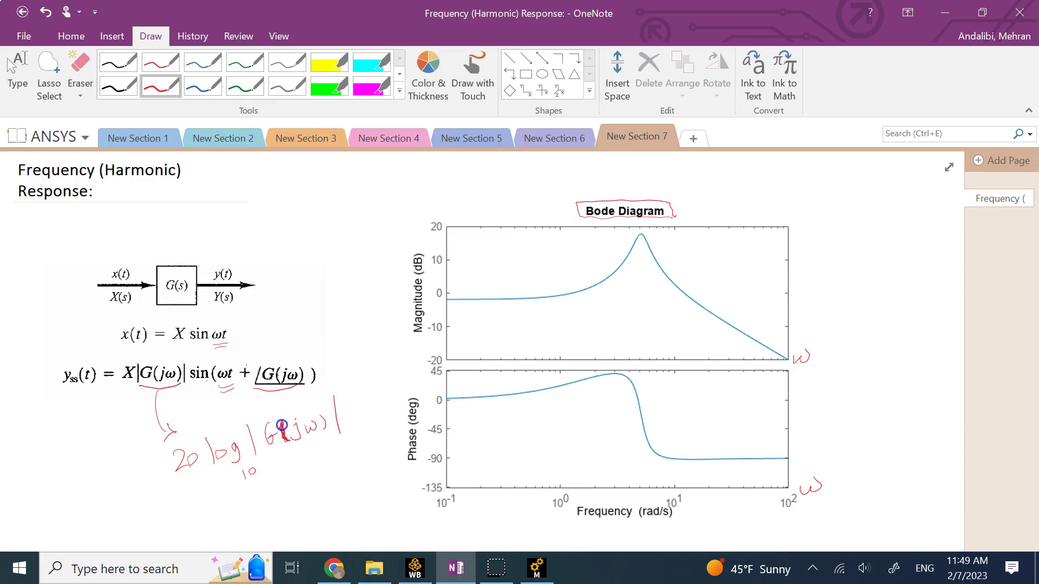
pyautogui.moveTo(331, 388); pyautogui.dragTo(407, 271)
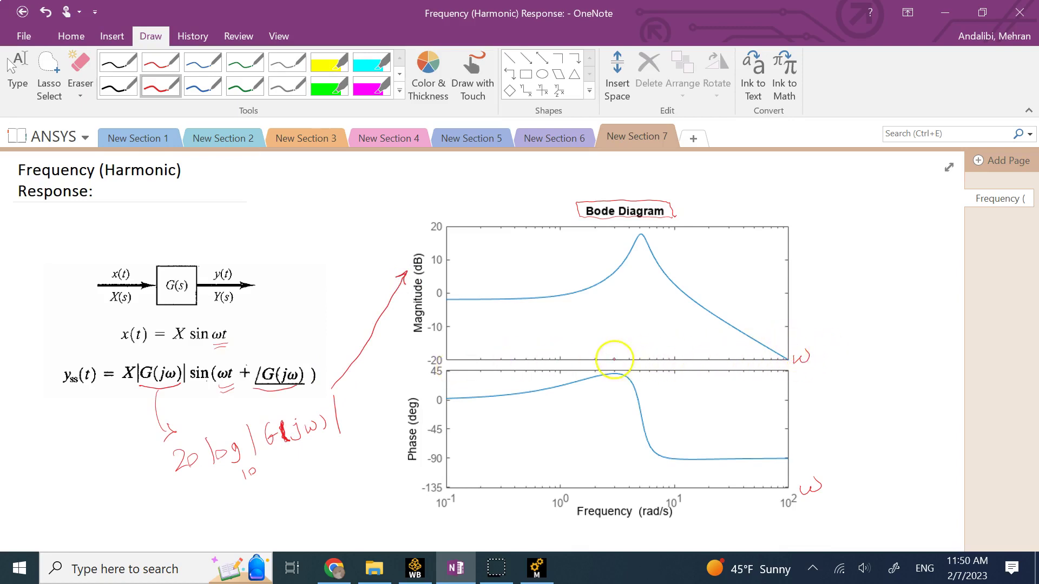
pyautogui.moveTo(668, 360)
pyautogui.mouseDown()
pyautogui.moveTo(588, 359)
pyautogui.moveTo(678, 357)
pyautogui.mouseUp()
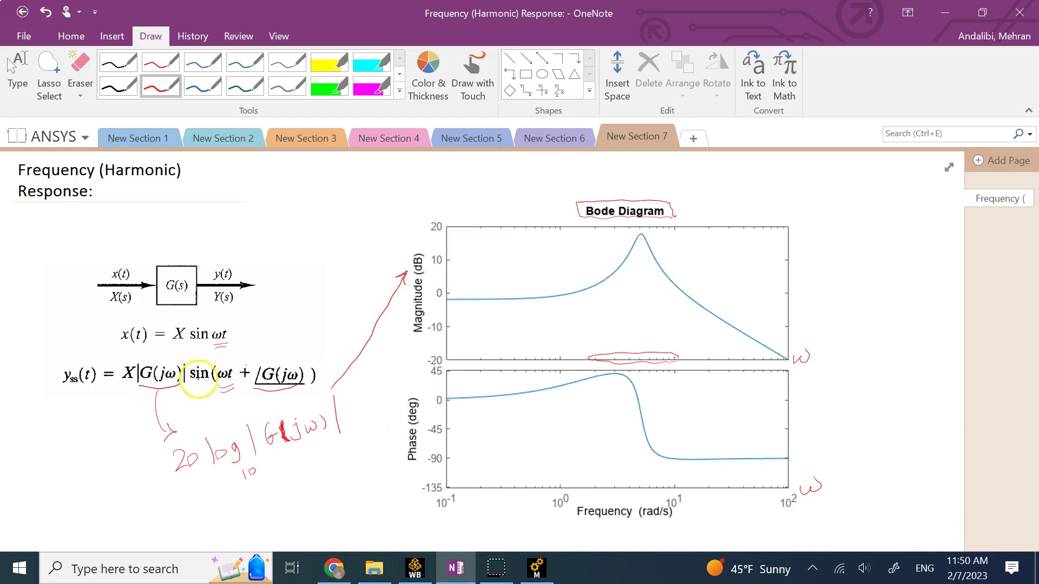
# Draw arrows from the magnitude term, phase term and G(s) block to a handwritten list of parameters ω, ωn and ζ.
pyautogui.moveTo(180, 361)
pyautogui.mouseDown()
pyautogui.moveTo(234, 339)
pyautogui.moveTo(310, 250)
pyautogui.mouseUp()
pyautogui.moveTo(275, 356); pyautogui.dragTo(284, 313)
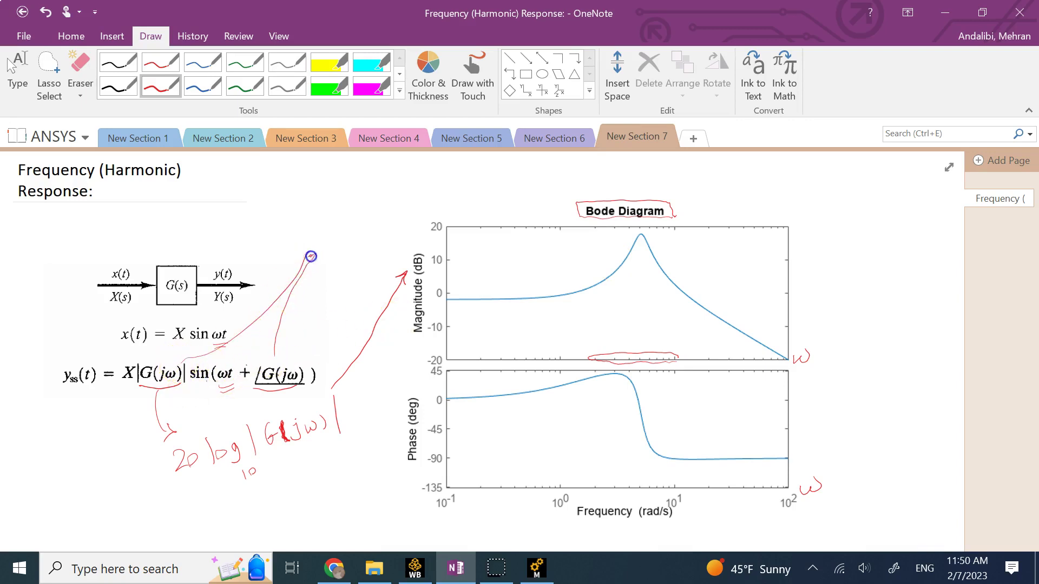
pyautogui.moveTo(297, 376); pyautogui.dragTo(299, 380)
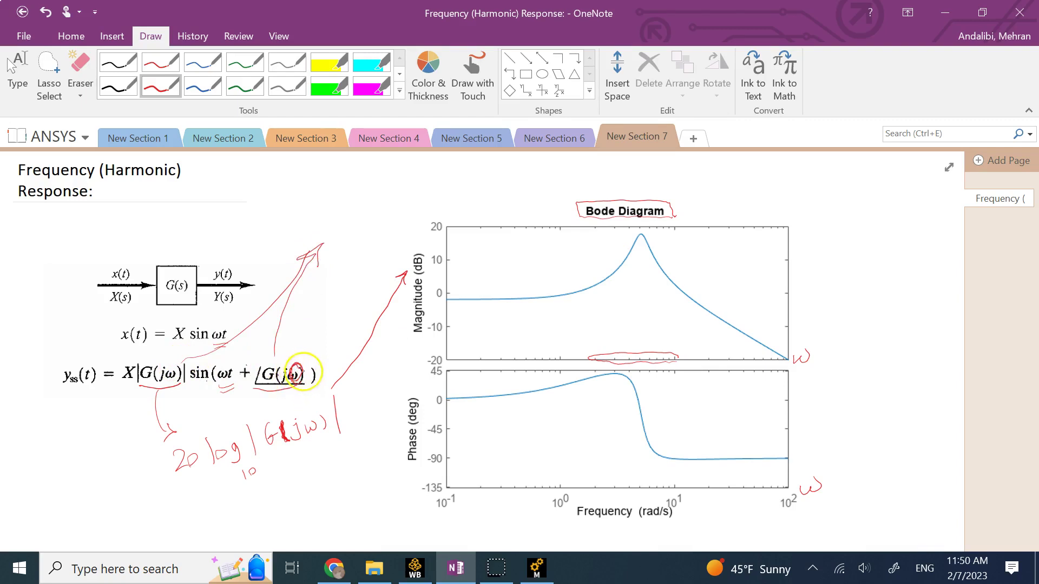
pyautogui.moveTo(311, 210)
pyautogui.mouseDown()
pyautogui.moveTo(316, 222)
pyautogui.moveTo(321, 210)
pyautogui.mouseUp()
pyautogui.moveTo(186, 247)
pyautogui.mouseDown()
pyautogui.moveTo(330, 182)
pyautogui.moveTo(323, 187)
pyautogui.mouseUp()
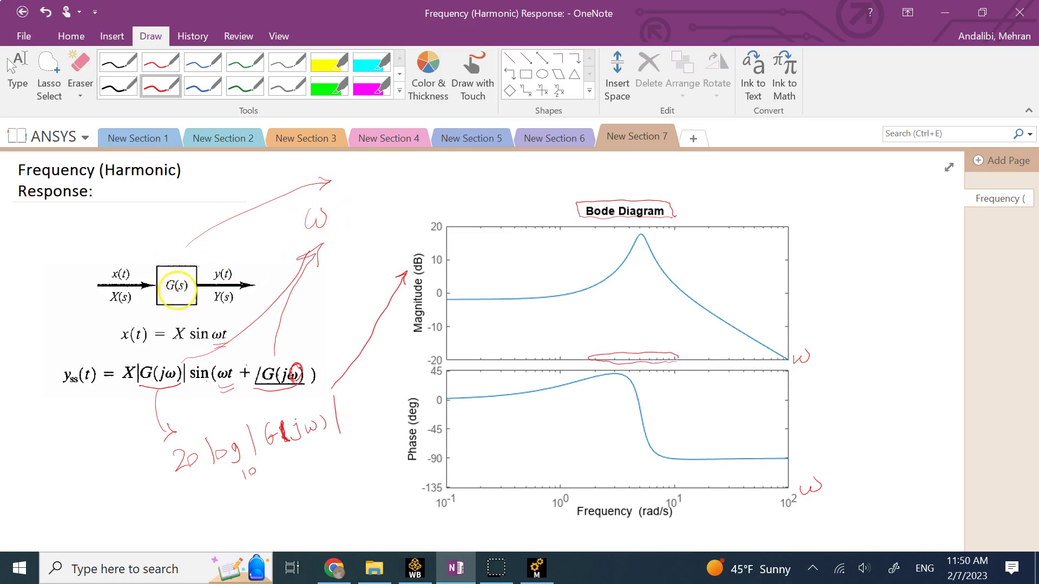
pyautogui.moveTo(329, 220)
pyautogui.mouseDown()
pyautogui.moveTo(334, 230)
pyautogui.moveTo(371, 201)
pyautogui.moveTo(384, 216)
pyautogui.mouseUp()
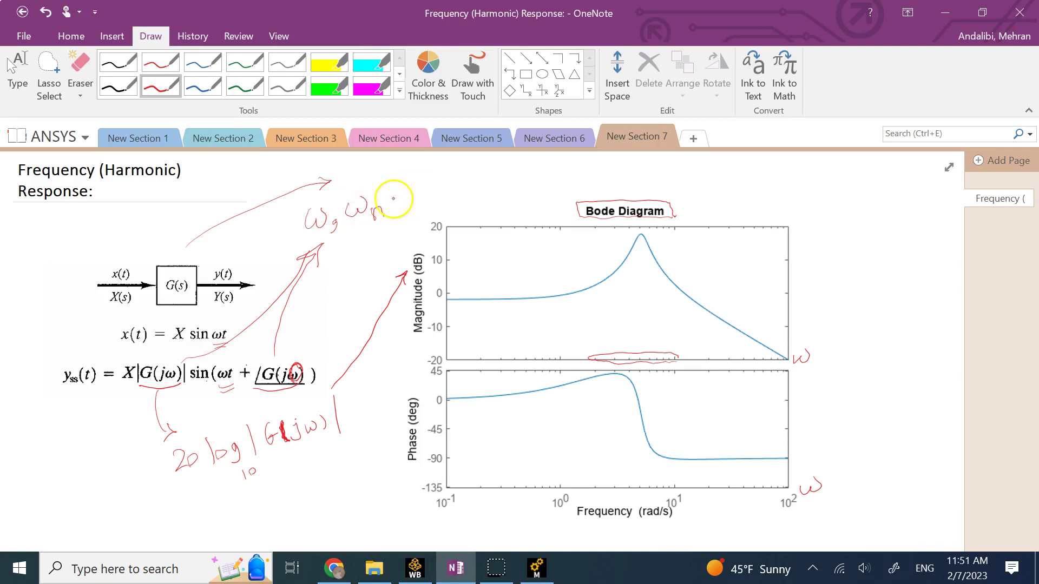
pyautogui.moveTo(410, 179); pyautogui.dragTo(410, 226)
pyautogui.moveTo(414, 178); pyautogui.dragTo(410, 219)
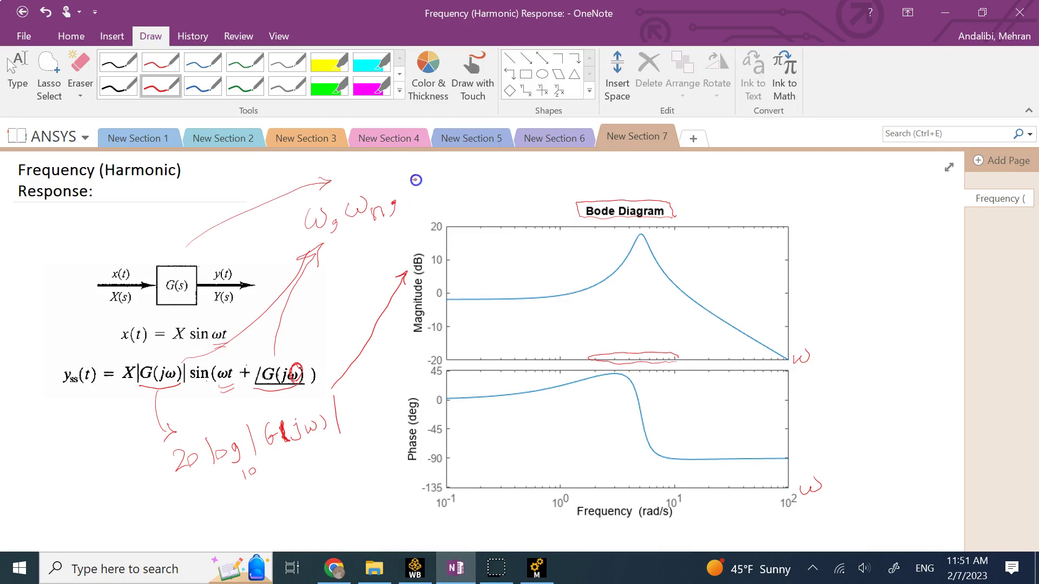
pyautogui.moveTo(414, 189)
pyautogui.mouseDown()
pyautogui.moveTo(404, 211)
pyautogui.moveTo(369, 224)
pyautogui.mouseUp()
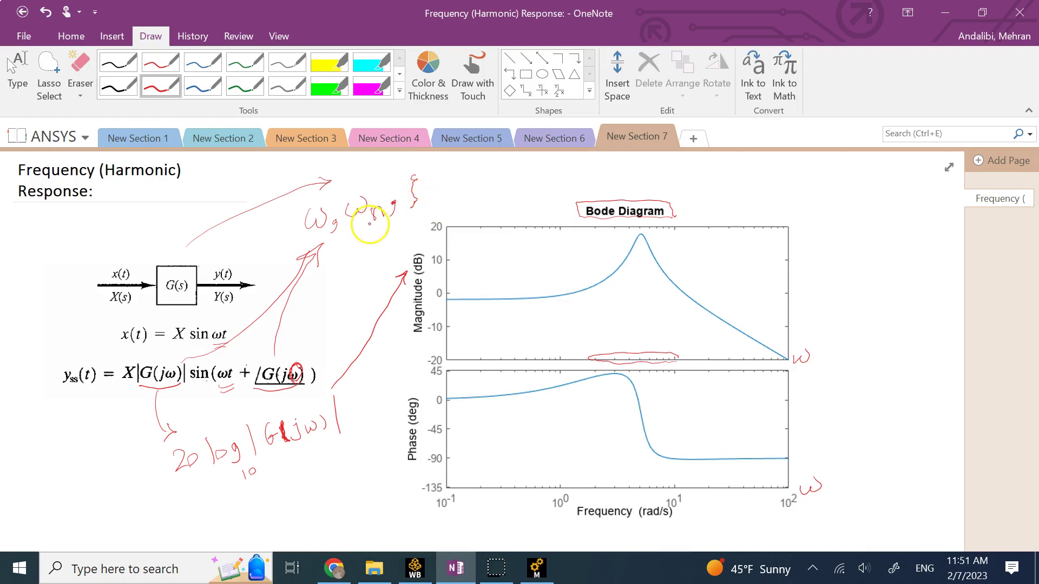
pyautogui.moveTo(309, 235); pyautogui.dragTo(338, 219)
# Draw a blue box around the handwritten ωn and ζ, and return to typing mode.
pyautogui.click(203, 86)
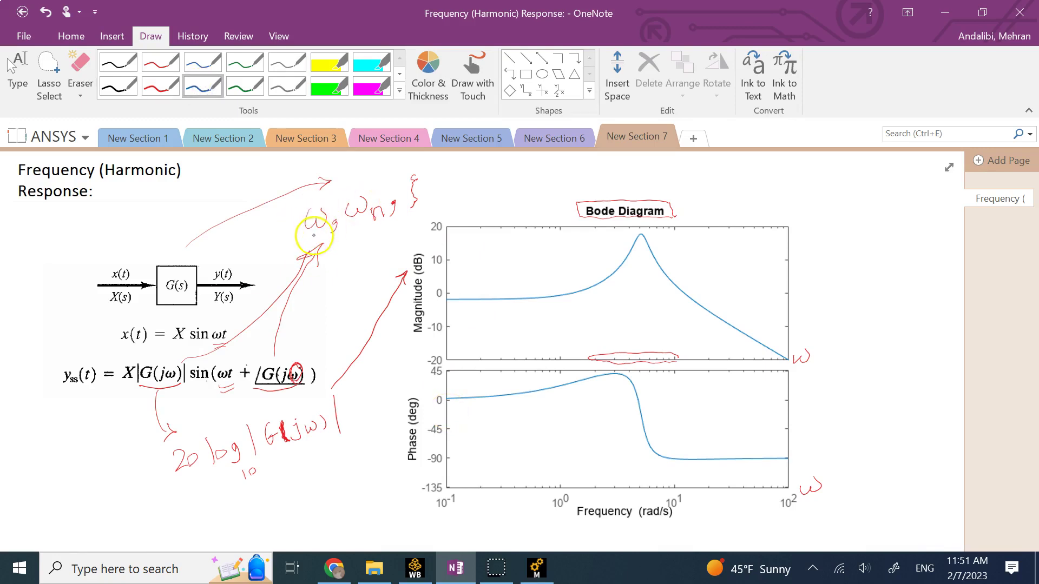
pyautogui.moveTo(354, 235)
pyautogui.mouseDown()
pyautogui.moveTo(441, 206)
pyautogui.moveTo(429, 171)
pyautogui.moveTo(356, 190)
pyautogui.moveTo(345, 228)
pyautogui.mouseUp()
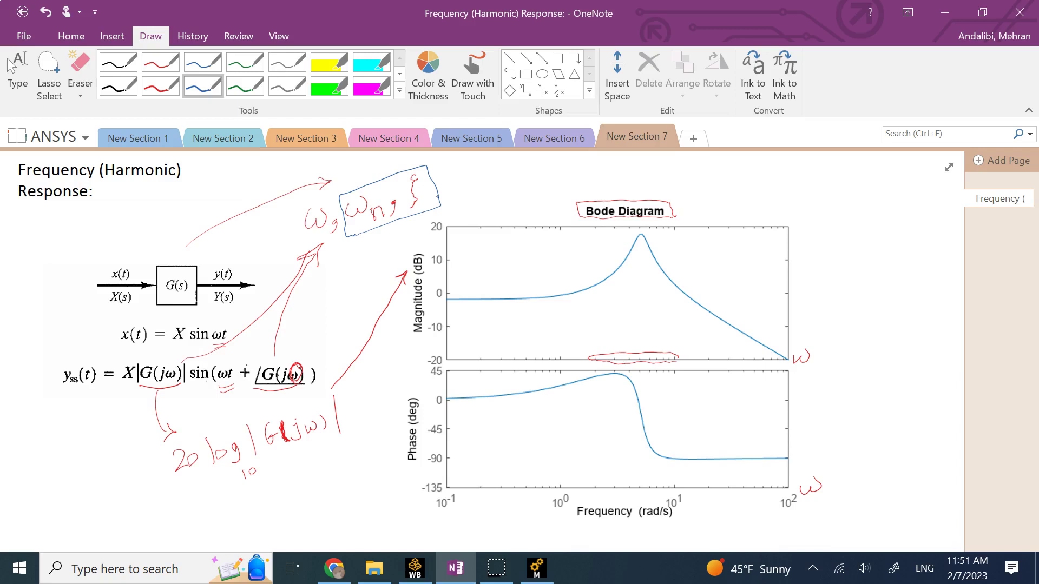
pyautogui.click(18, 73)
pyautogui.click(145, 170)
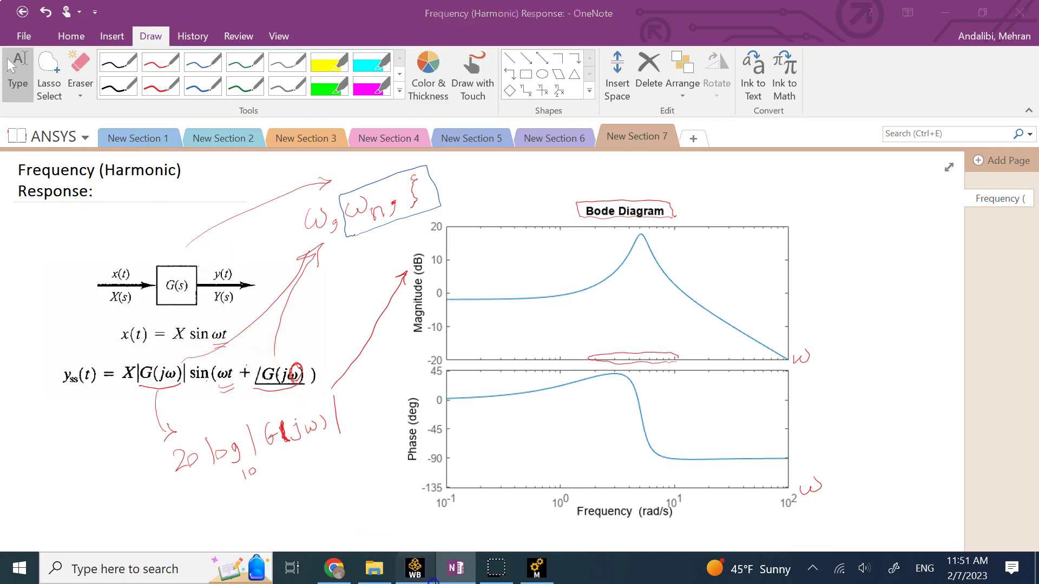
# Switch to ANSYS Workbench and Mechanical to review the linked Modal and Harmonic Response systems and the stepped beam geometry.
pyautogui.click(415, 568)
pyautogui.click(426, 359)
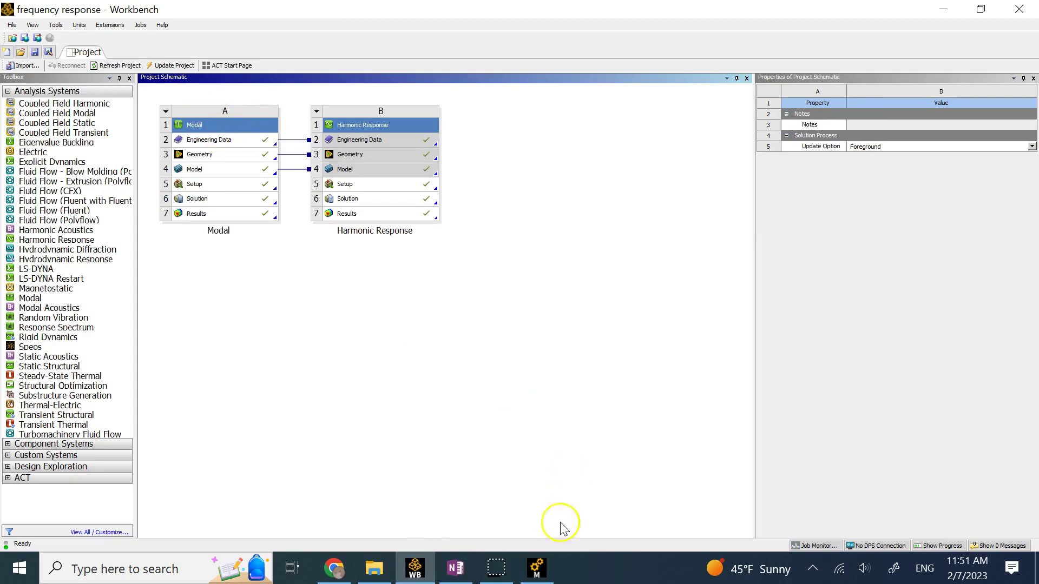
pyautogui.click(537, 568)
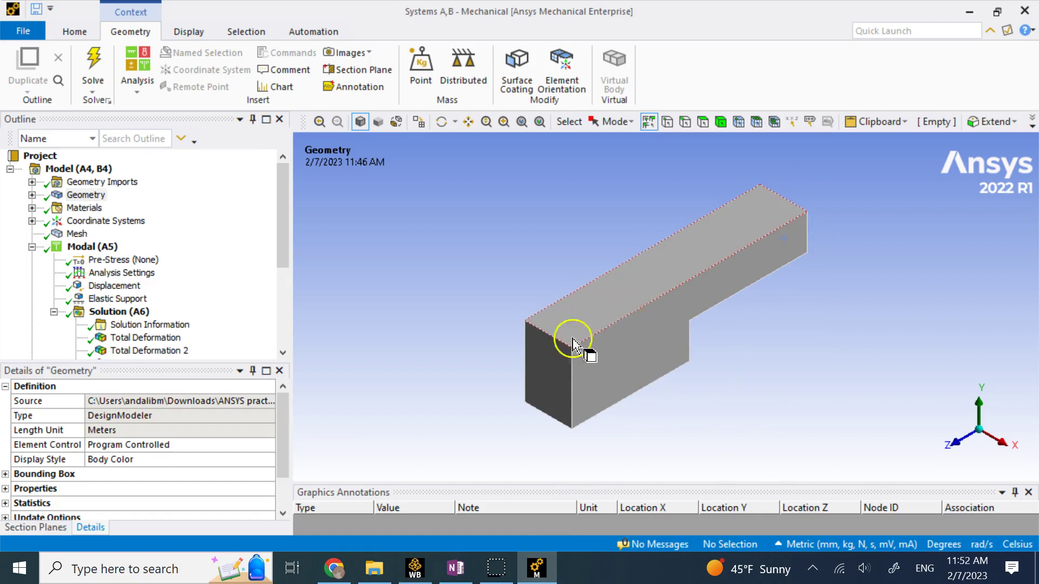
pyautogui.click(415, 568)
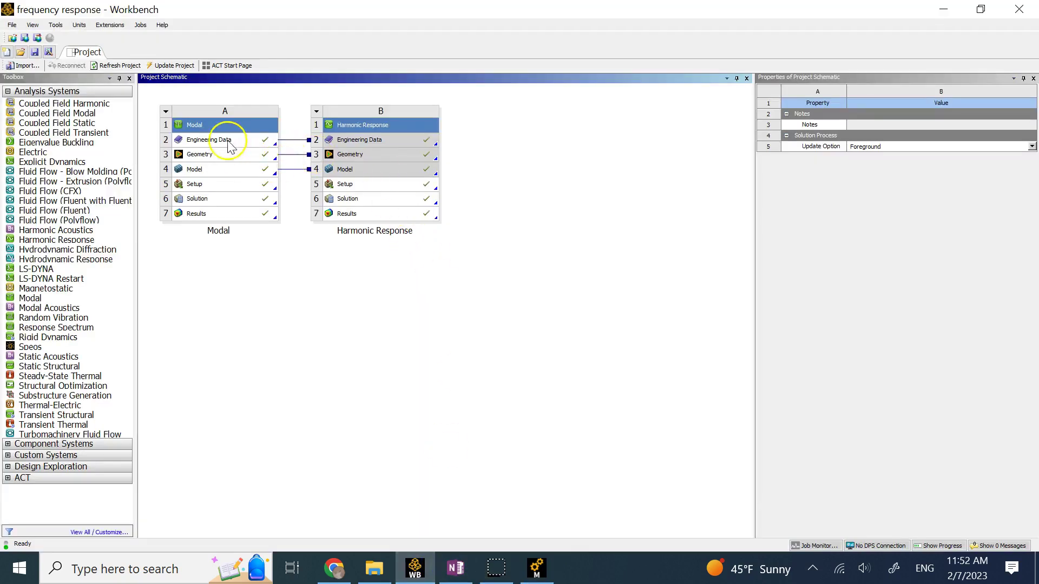
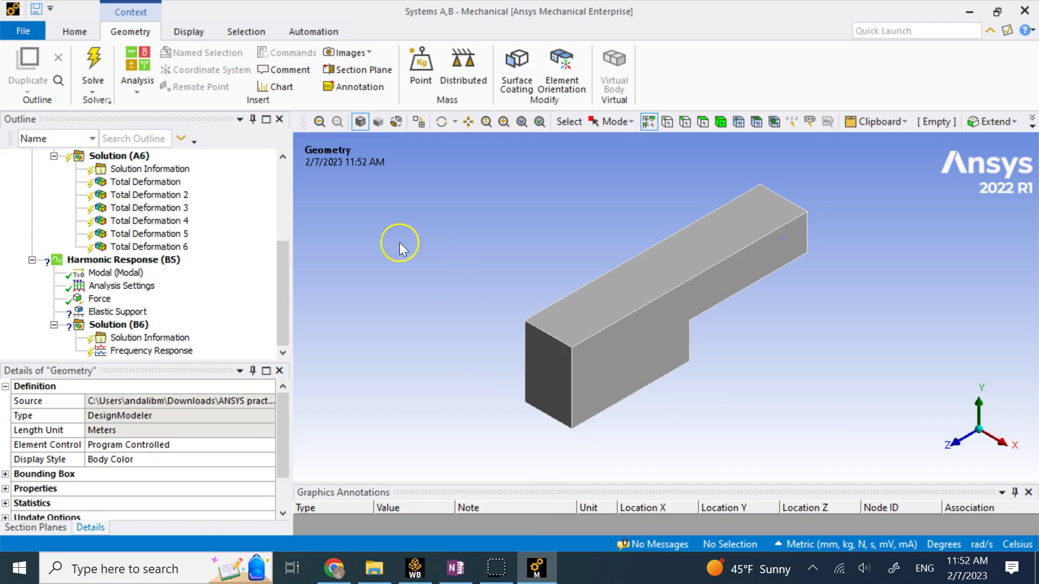
# Review the scoped faces and settings of the Modal analysis's Displacement and Elastic Support on the stepped beam.
pyautogui.moveTo(854, 355); pyautogui.dragTo(825, 391)
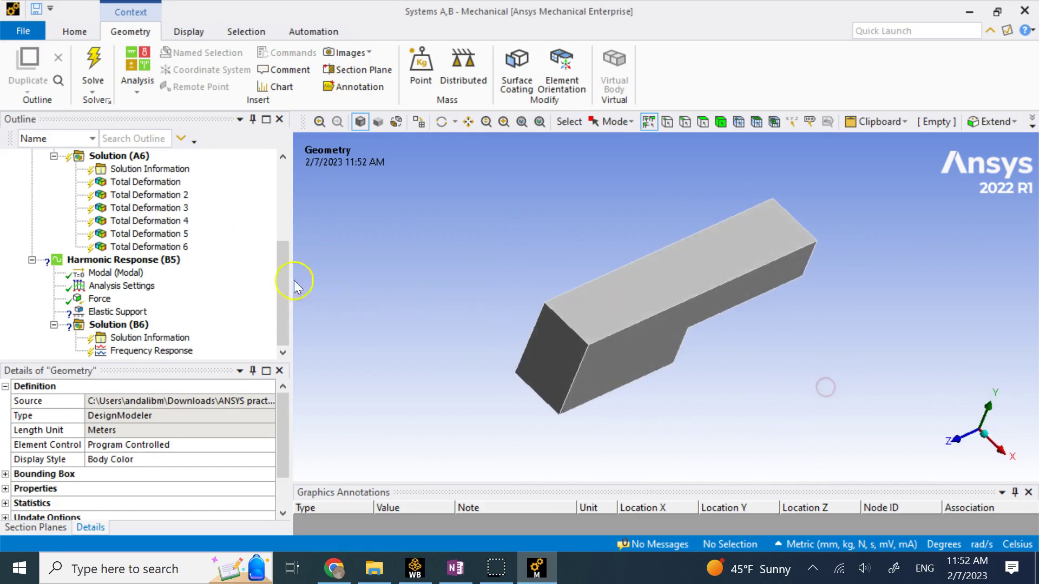
pyautogui.scroll(5, 237, 278)
pyautogui.scroll(-1, 234, 276)
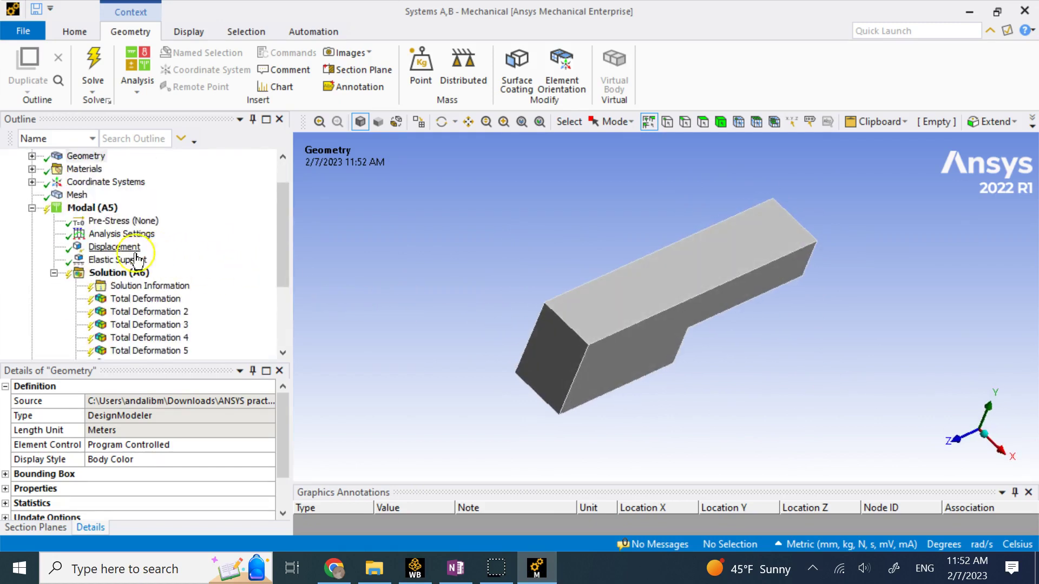
pyautogui.click(115, 250)
pyautogui.moveTo(671, 447); pyautogui.dragTo(656, 333)
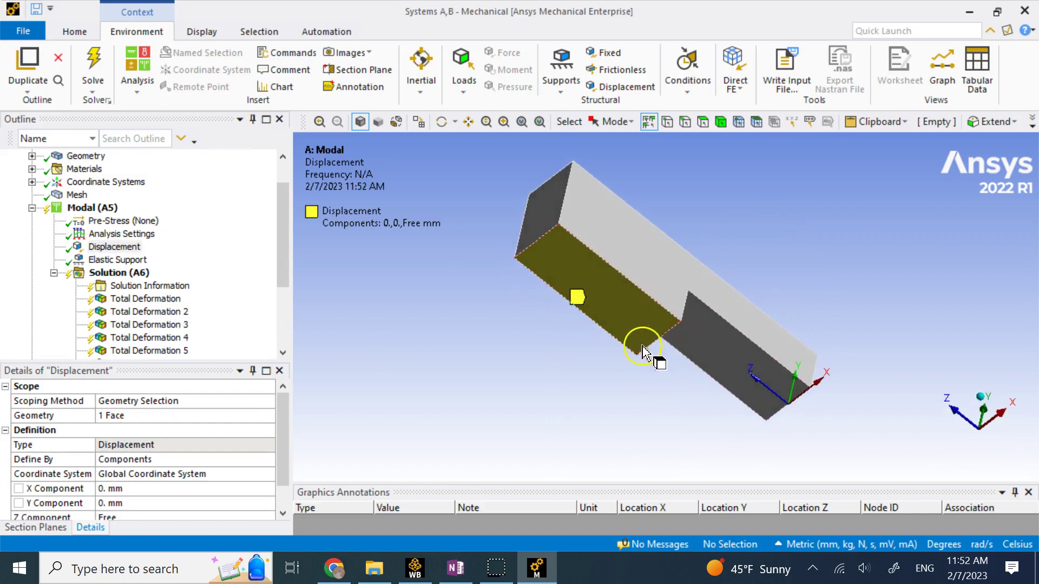
pyautogui.click(978, 403)
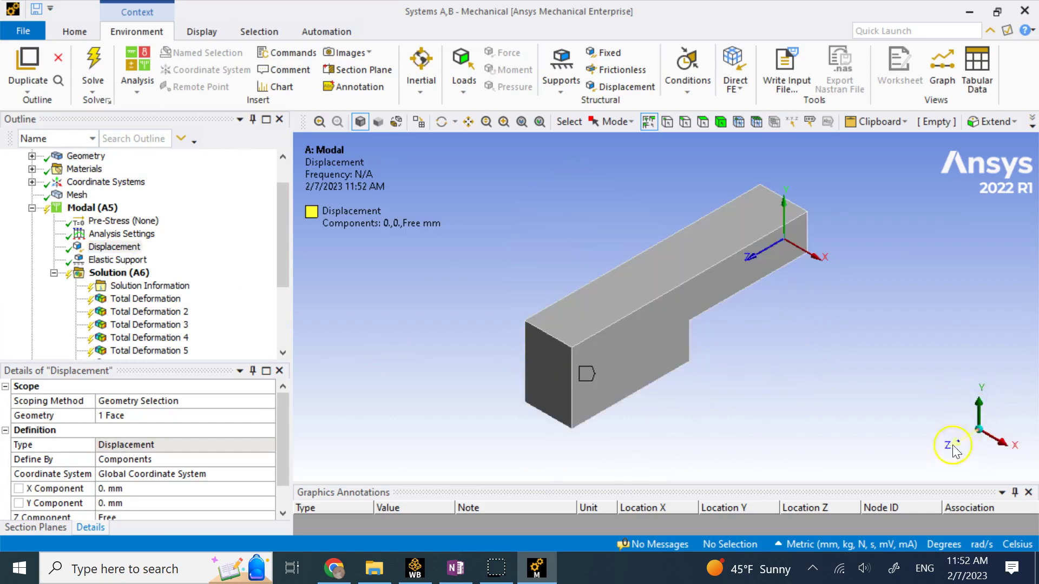
pyautogui.scroll(-1, 145, 428)
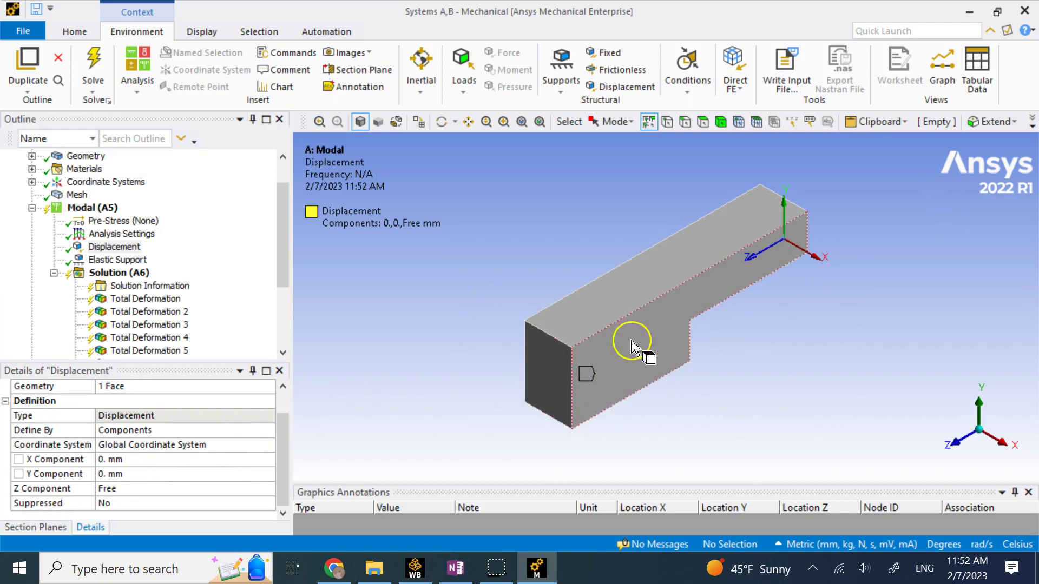
pyautogui.click(138, 262)
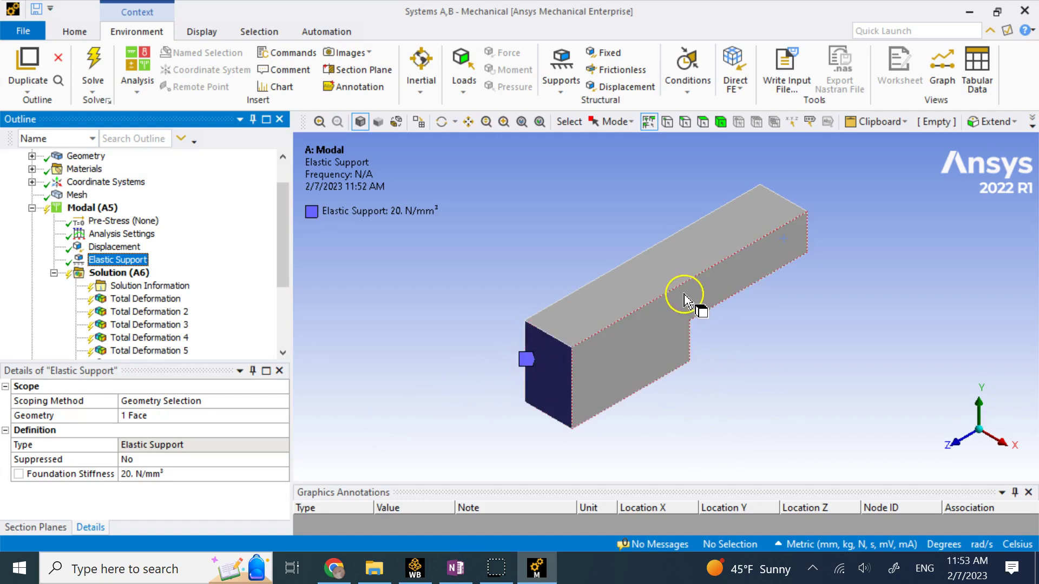
# Inspect the Force load of the Harmonic Response analysis and select the beam's end face at the thick end.
pyautogui.scroll(-3, 201, 266)
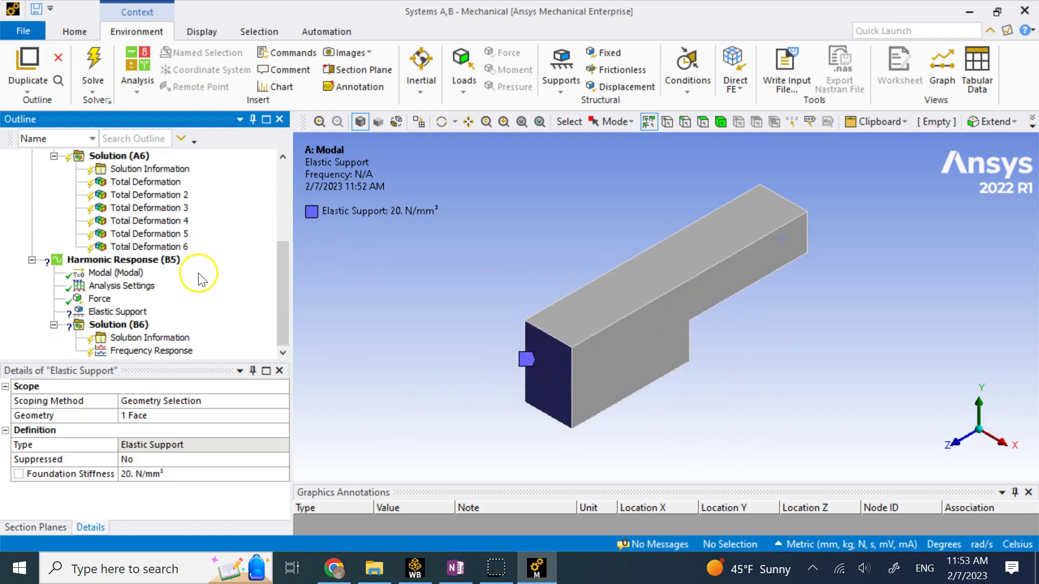
pyautogui.click(100, 299)
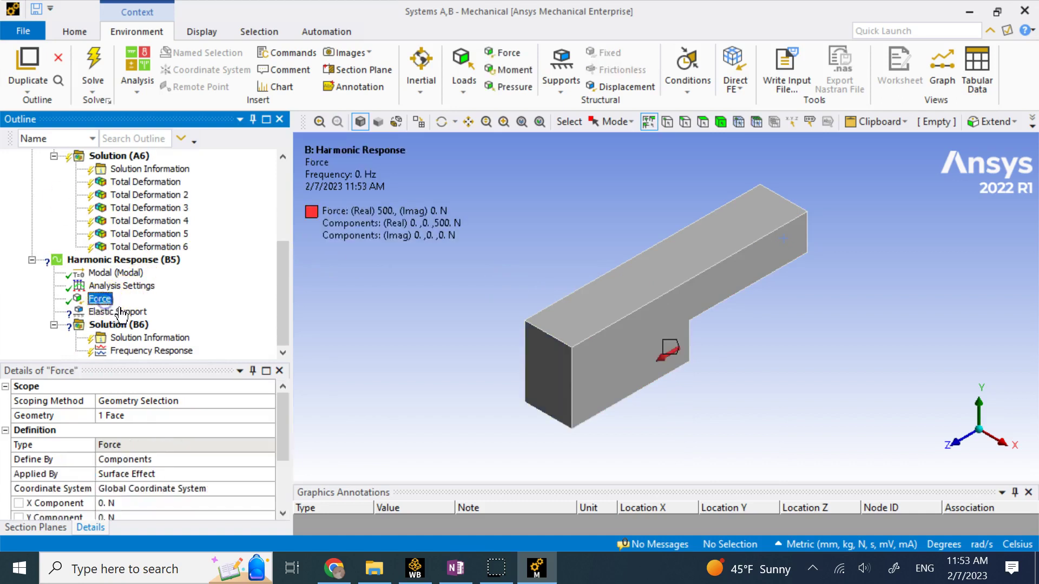
pyautogui.moveTo(788, 352)
pyautogui.mouseDown()
pyautogui.moveTo(622, 359)
pyautogui.moveTo(564, 375)
pyautogui.moveTo(742, 337)
pyautogui.moveTo(791, 357)
pyautogui.mouseUp()
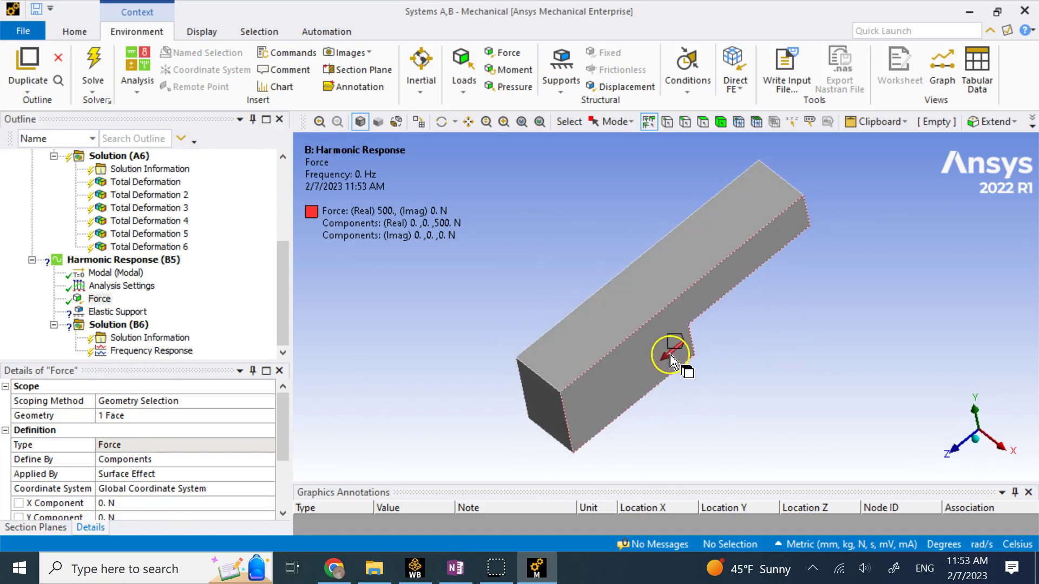
pyautogui.click(538, 407)
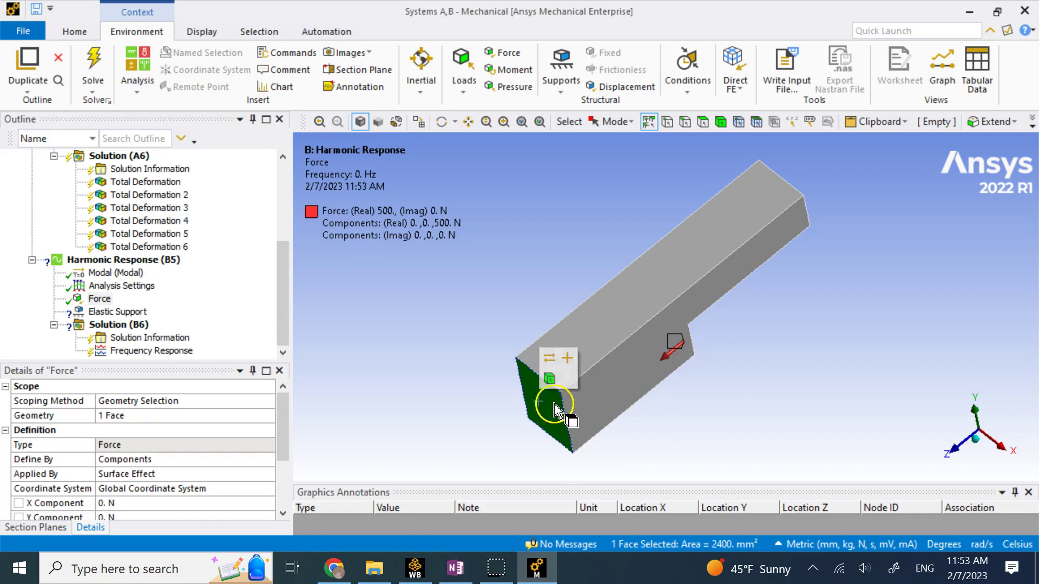
pyautogui.moveTo(647, 371); pyautogui.dragTo(671, 356)
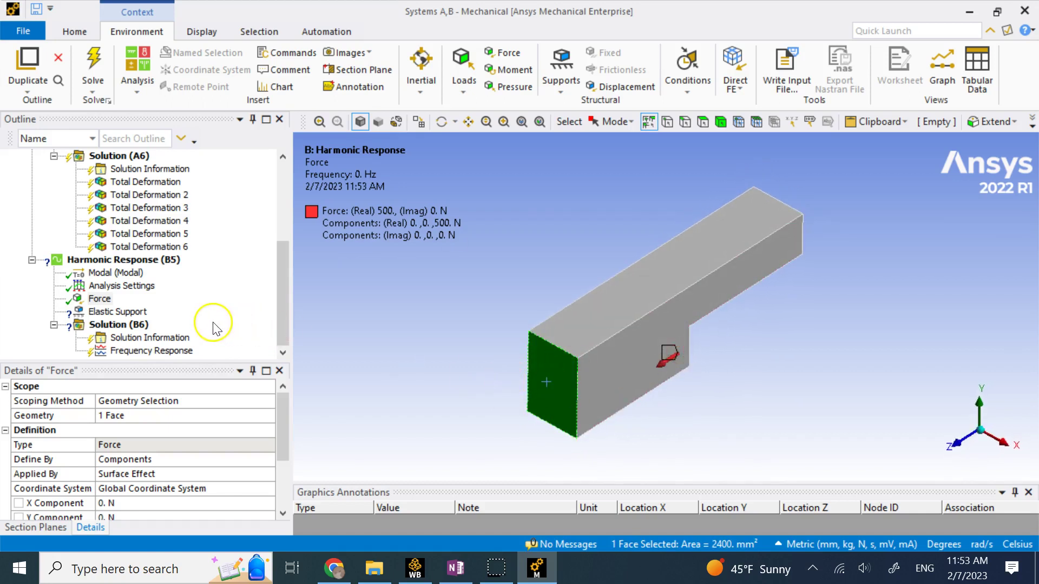
pyautogui.moveTo(663, 423); pyautogui.dragTo(608, 352)
pyautogui.moveTo(657, 259)
pyautogui.mouseDown()
pyautogui.moveTo(652, 209)
pyautogui.moveTo(671, 265)
pyautogui.mouseUp()
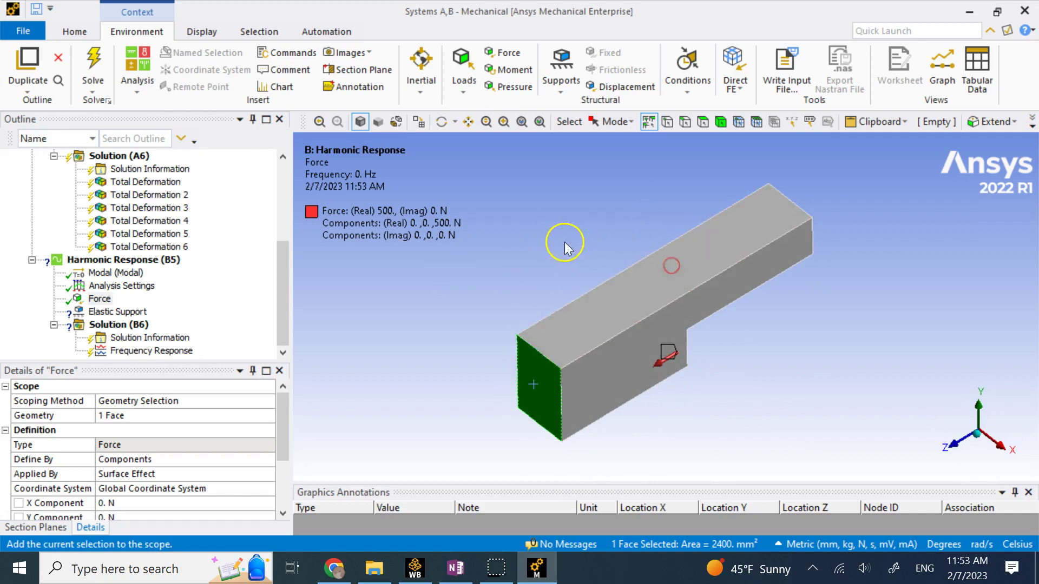
# Solve the Modal analysis of the stepped beam from its Solution (A6) branch.
pyautogui.scroll(2, 260, 255)
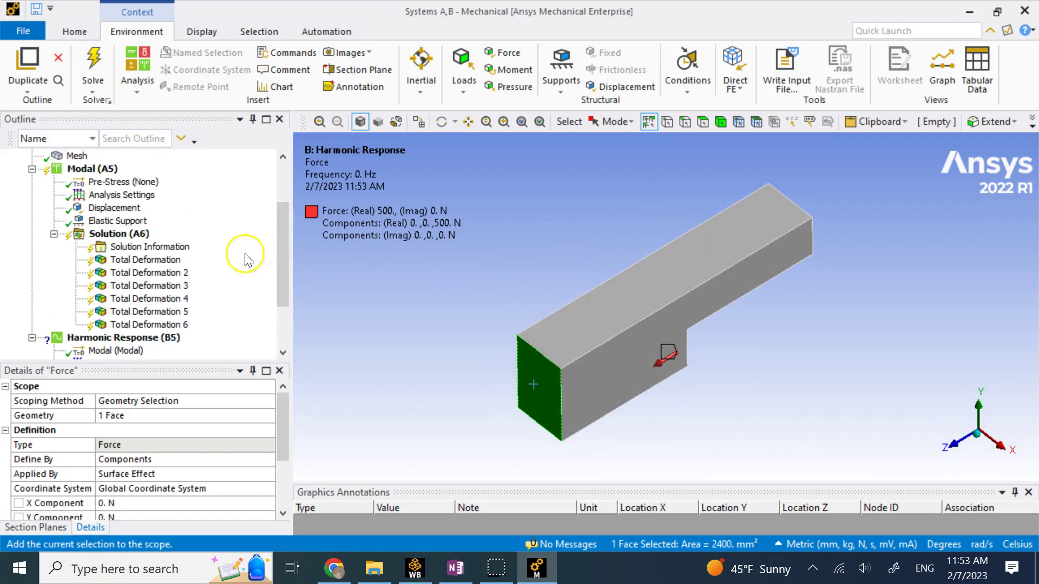
pyautogui.click(99, 235)
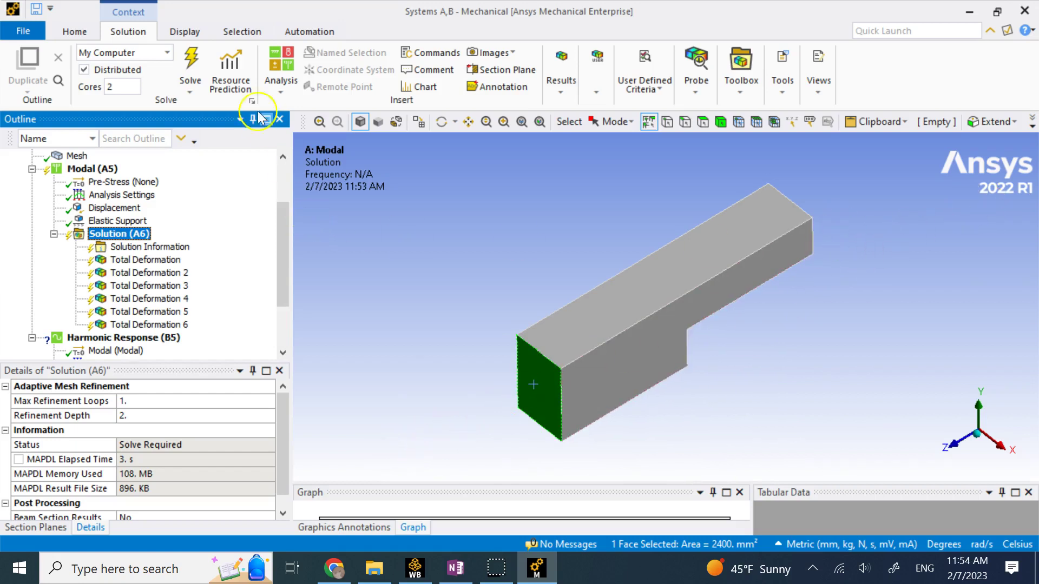
pyautogui.click(190, 64)
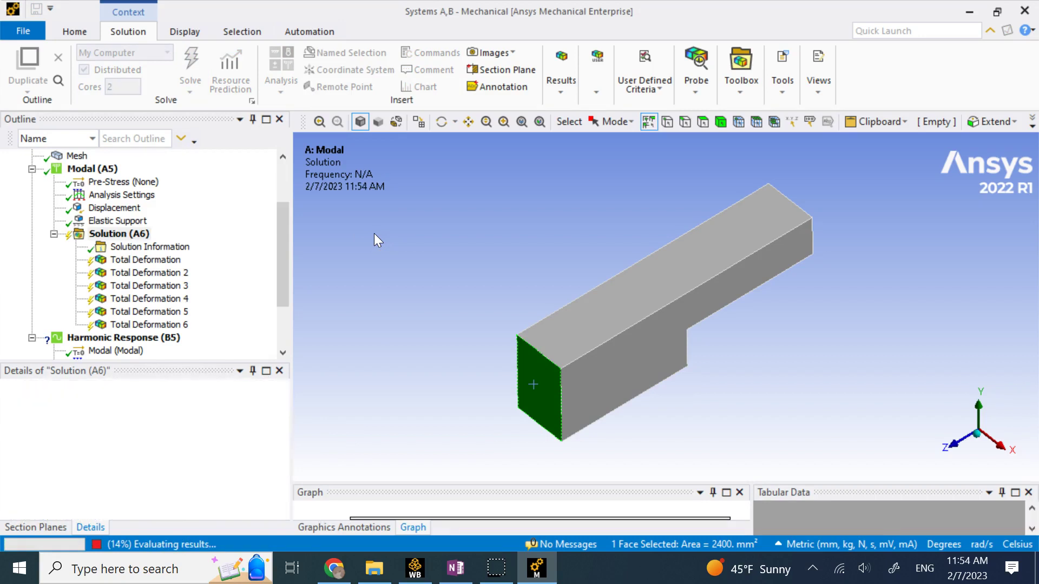
# Display the Modal analysis's first Total Deformation result, then play and stop its mode shape animation.
pyautogui.scroll(1, 232, 240)
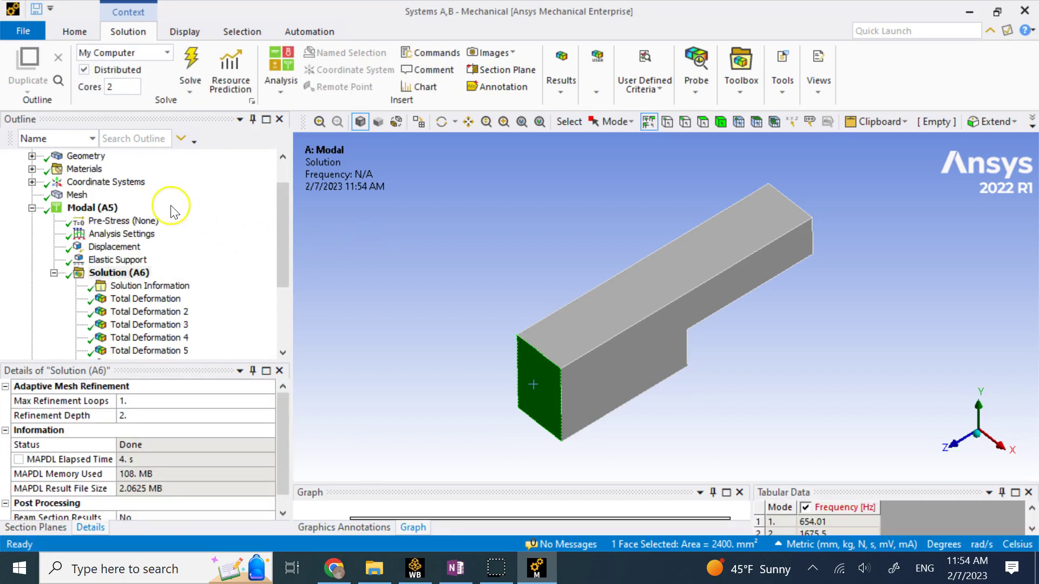
pyautogui.scroll(1, 172, 211)
pyautogui.scroll(-4, 114, 233)
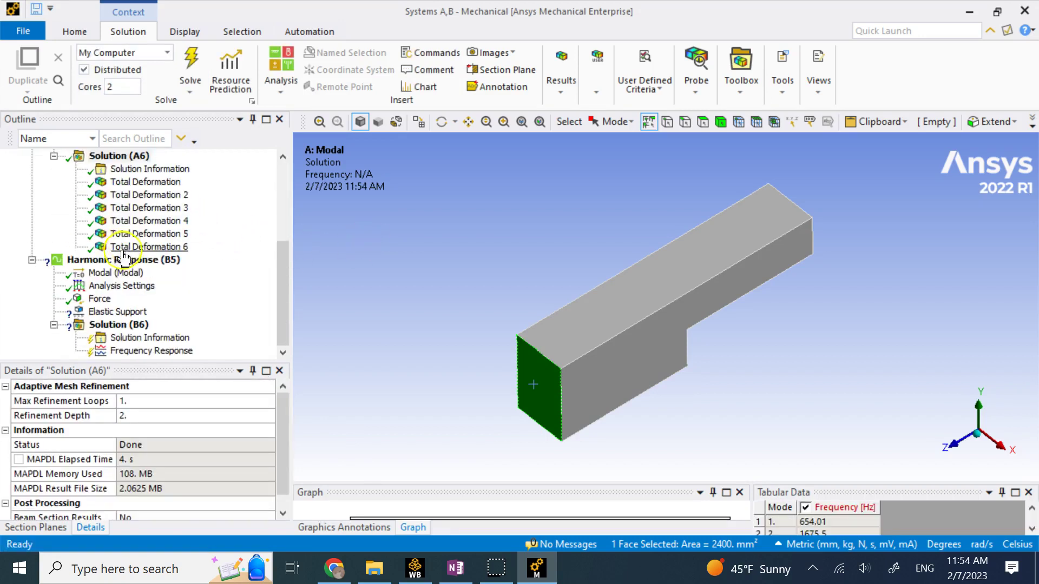
pyautogui.scroll(2, 127, 336)
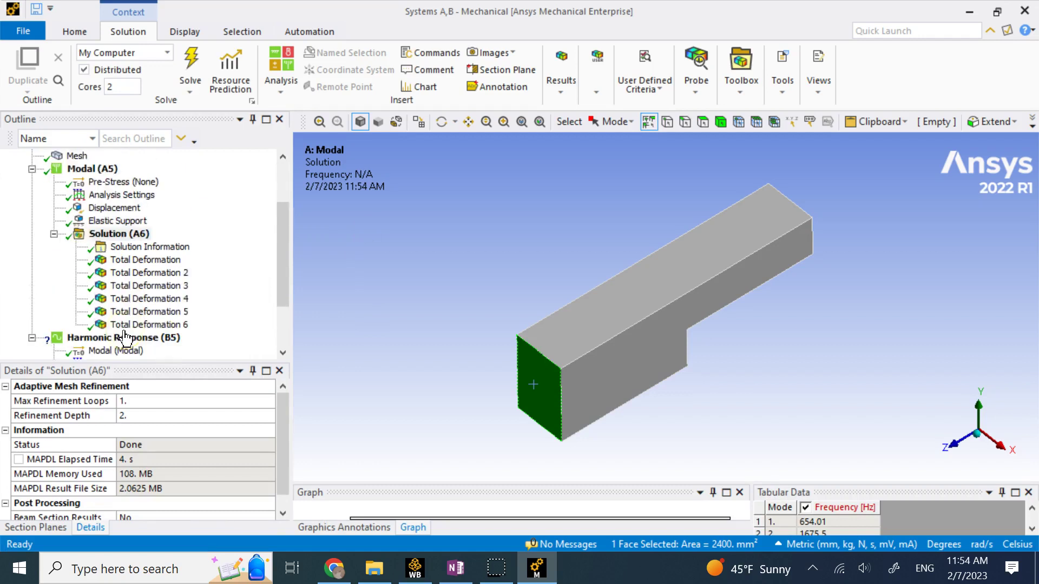
pyautogui.click(157, 261)
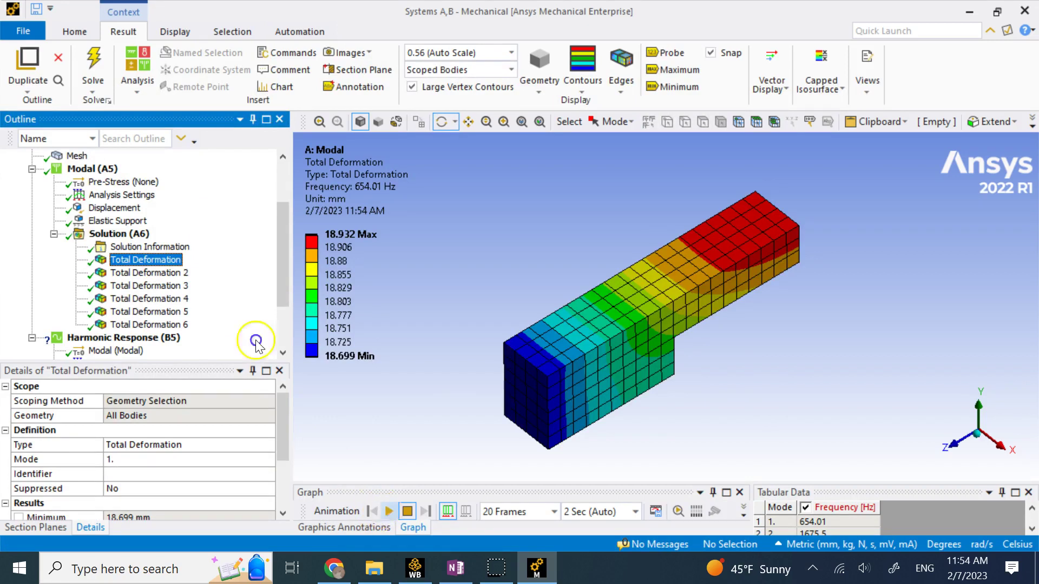
pyautogui.click(385, 511)
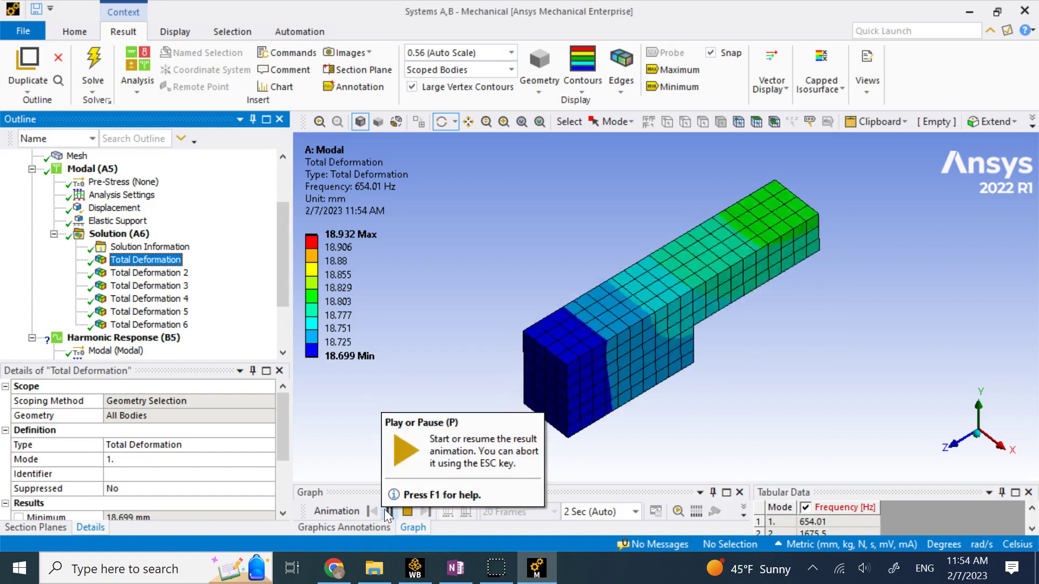
pyautogui.click(407, 512)
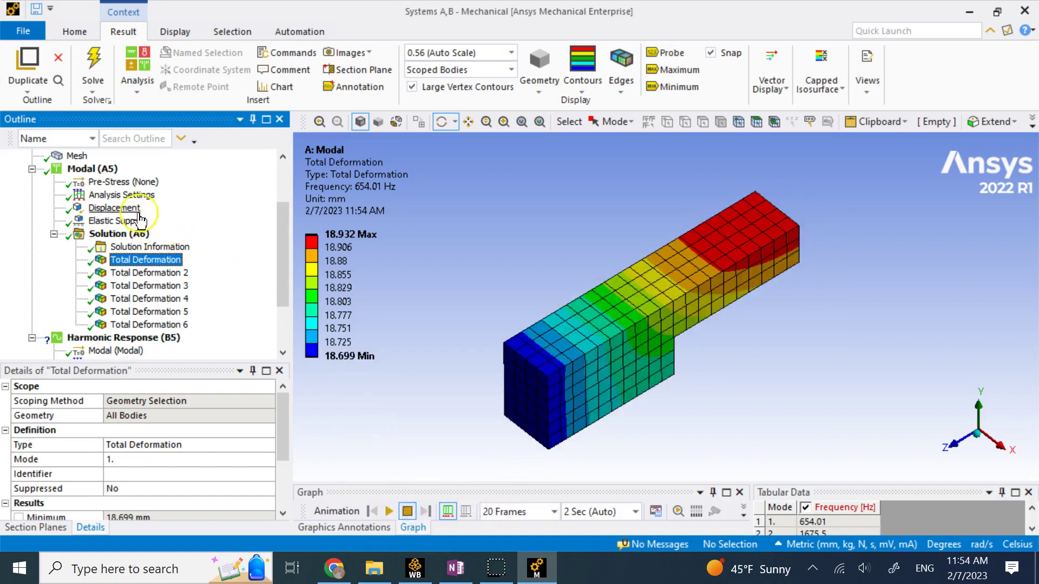
# Review the Harmonic Response's Modal link and Analysis Settings, and check the Bode diagram's frequency axis in OneNote before returning to Mechanical.
pyautogui.scroll(-1, 129, 296)
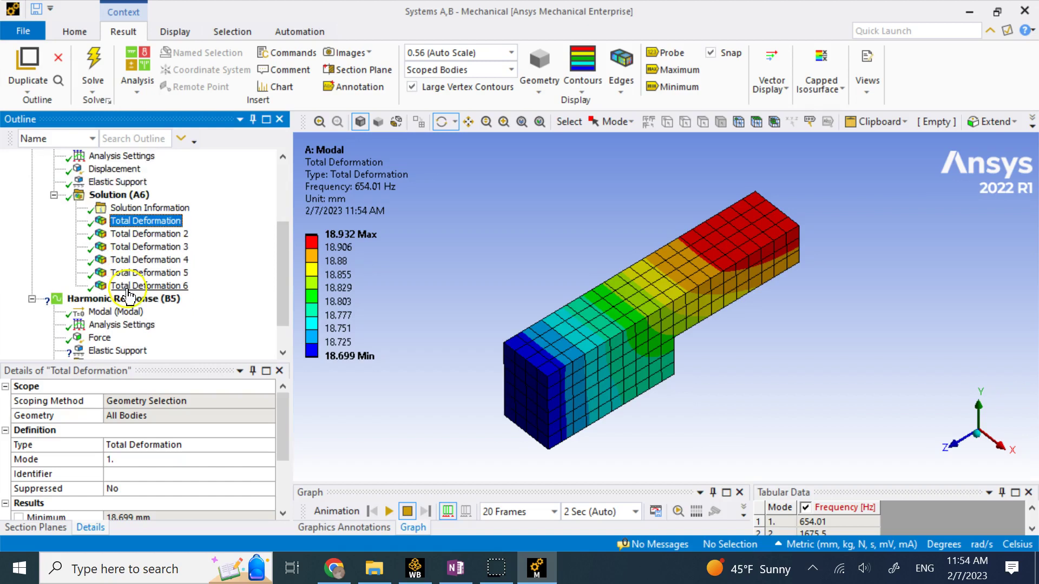
pyautogui.scroll(-1, 129, 296)
pyautogui.click(132, 261)
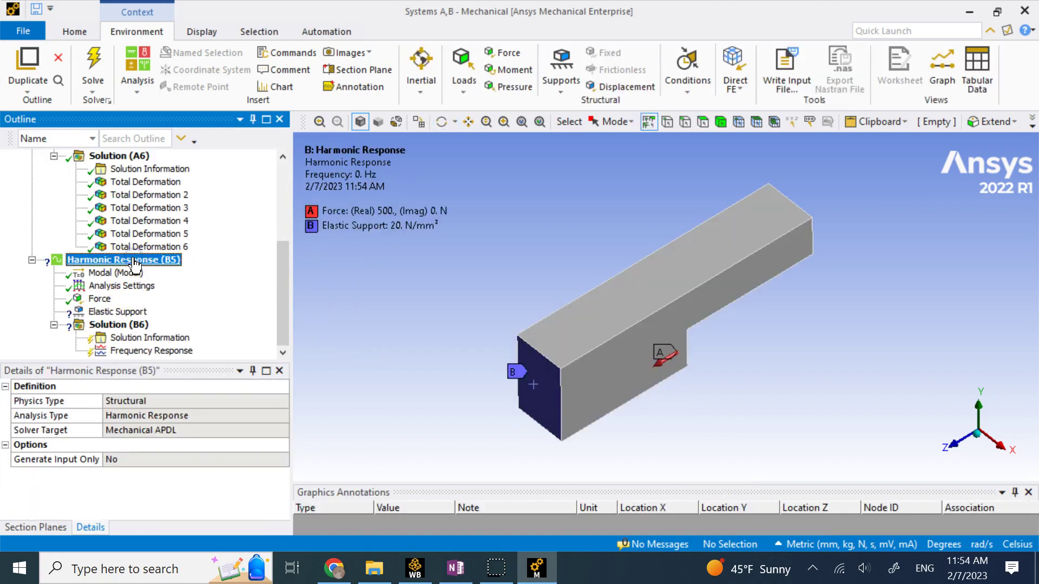
pyautogui.click(131, 275)
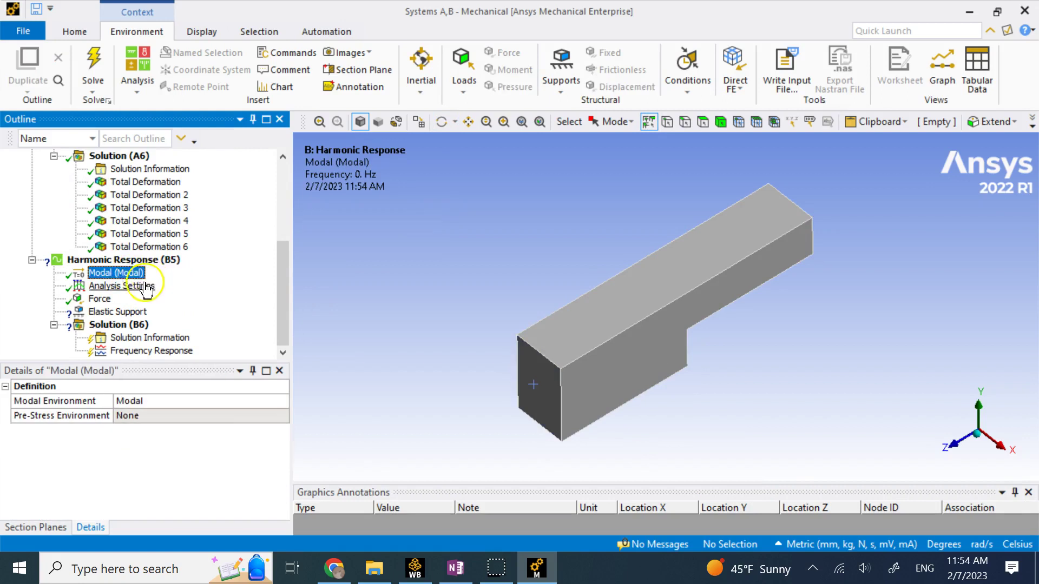
pyautogui.click(143, 288)
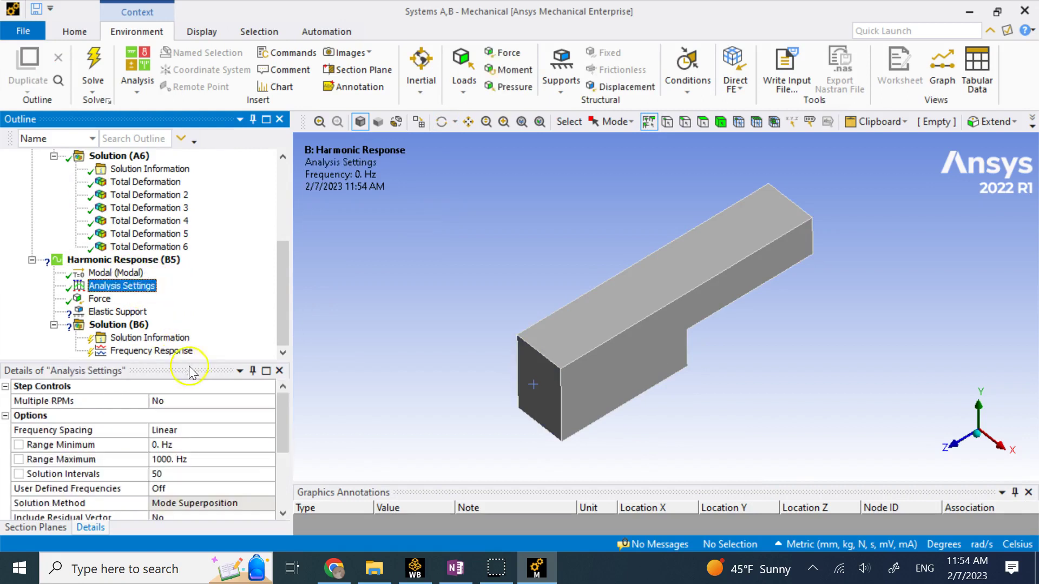
pyautogui.scroll(-1, 230, 417)
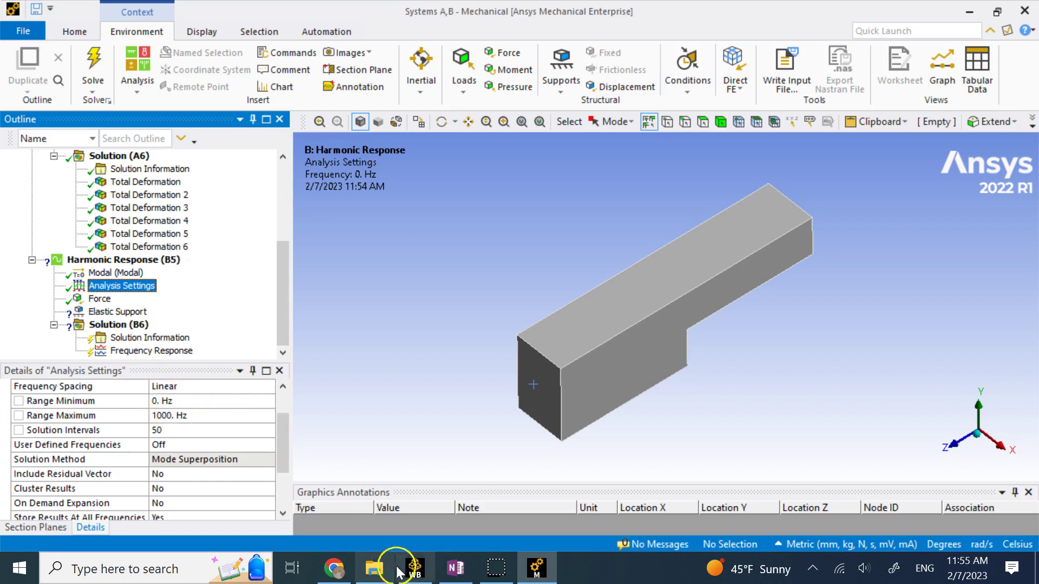
pyautogui.click(456, 569)
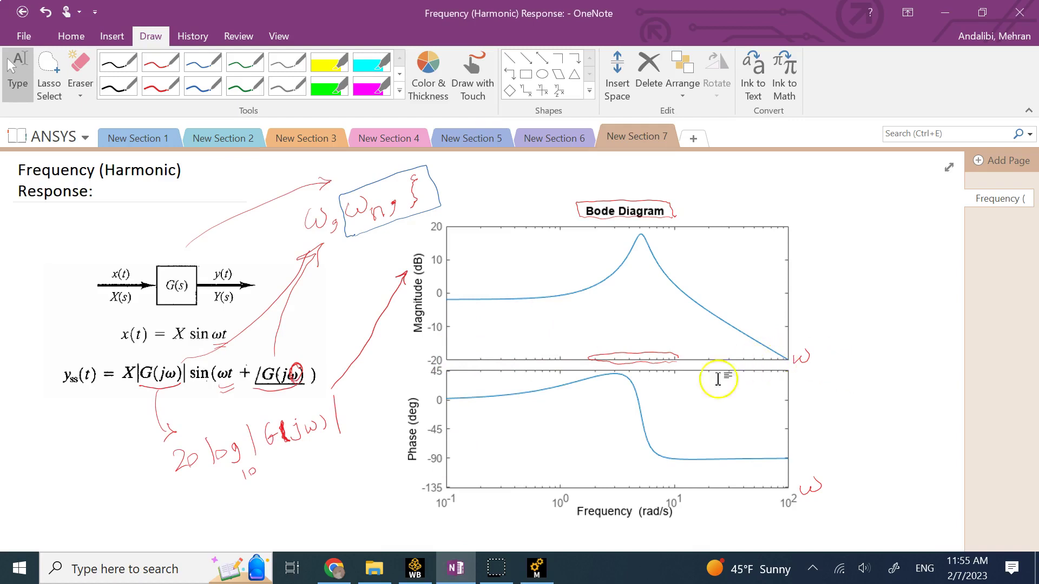
pyautogui.click(536, 568)
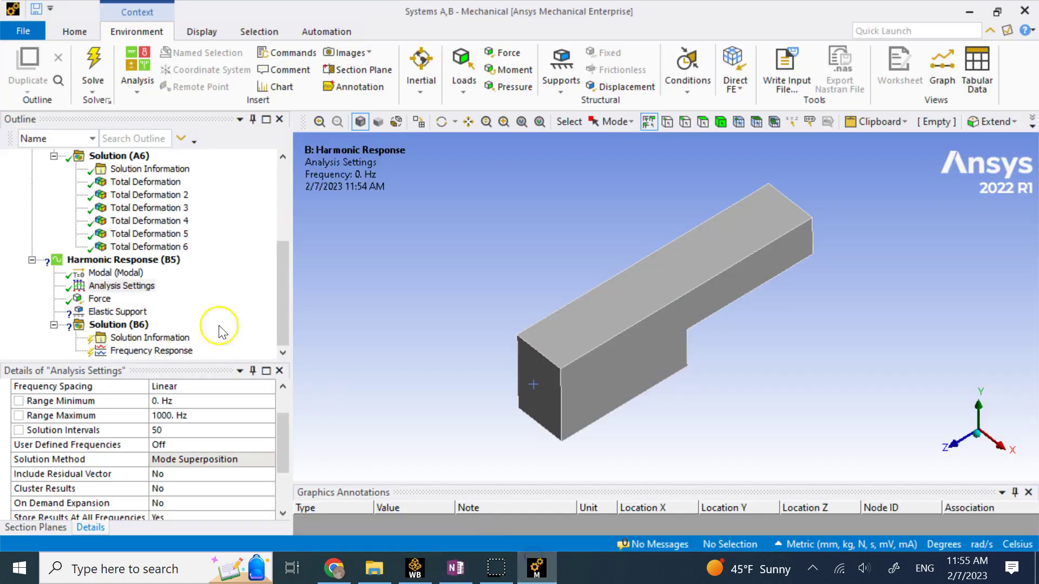
# Set the Harmonic Response frequency Range Minimum to 1 Hz.
pyautogui.click(158, 404)
pyautogui.write('1')
pyautogui.press('Return')
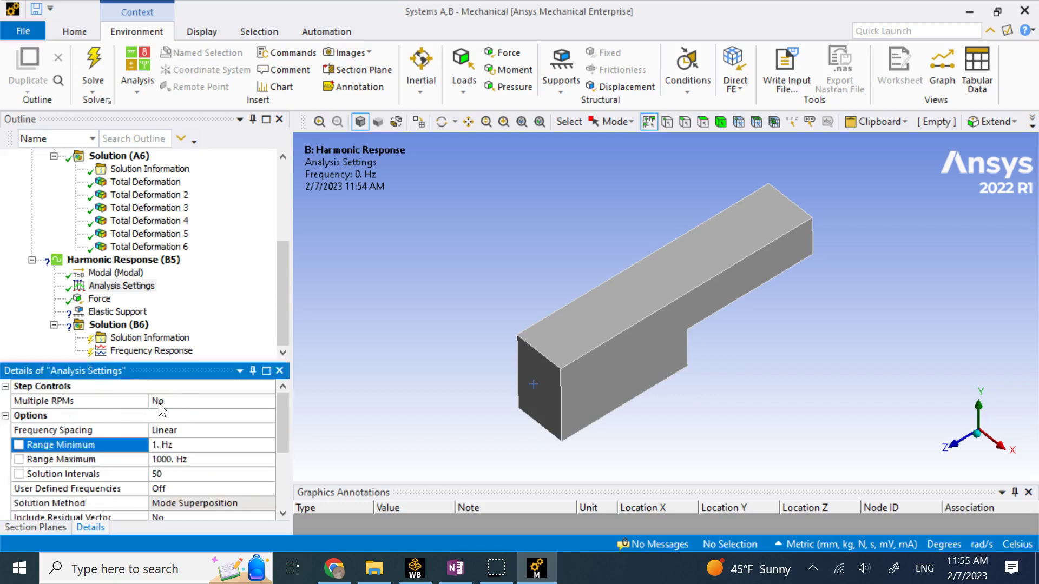
# Check the Bode diagram in OneNote, then return to Mechanical and inspect the Solution Intervals and User Defined Frequencies options without changing them.
pyautogui.scroll(-1, 187, 400)
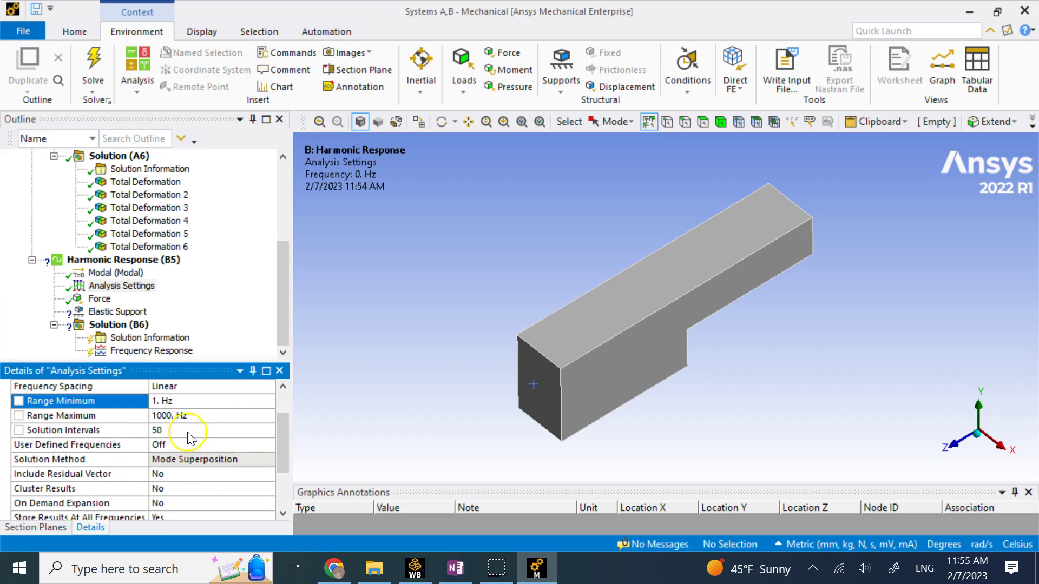
pyautogui.click(458, 566)
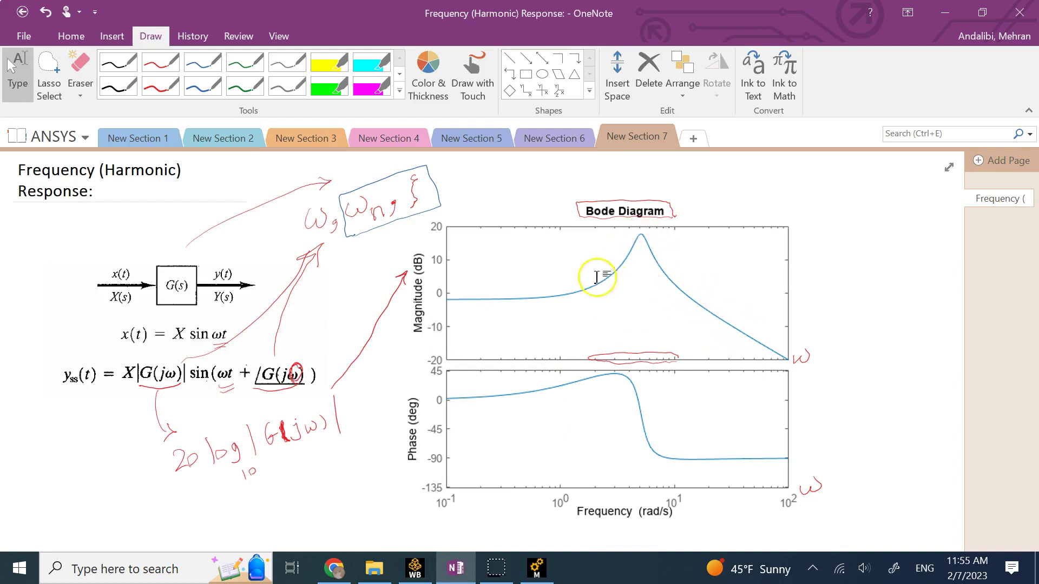
pyautogui.click(536, 568)
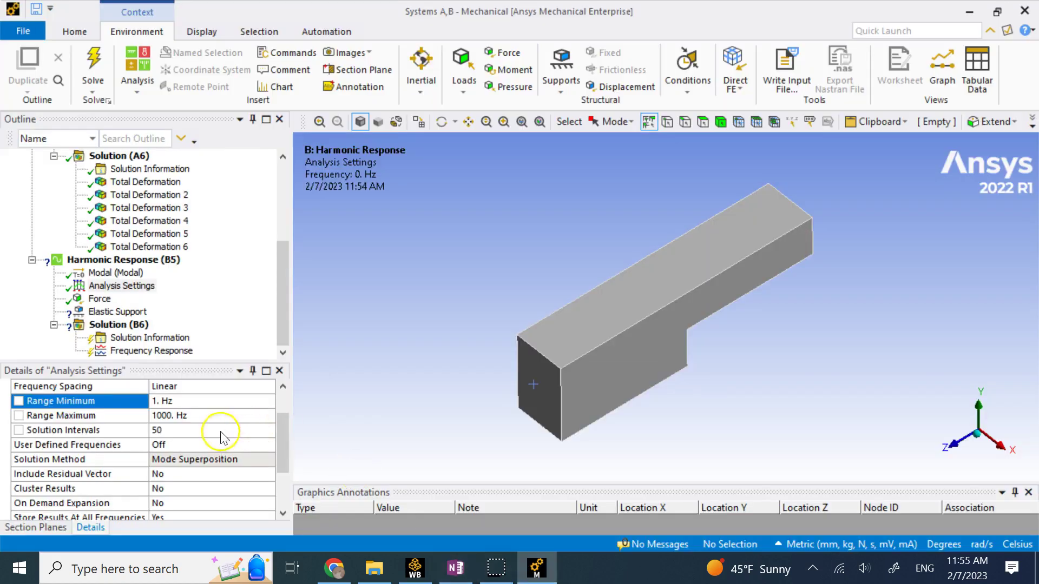
pyautogui.click(183, 431)
pyautogui.click(166, 432)
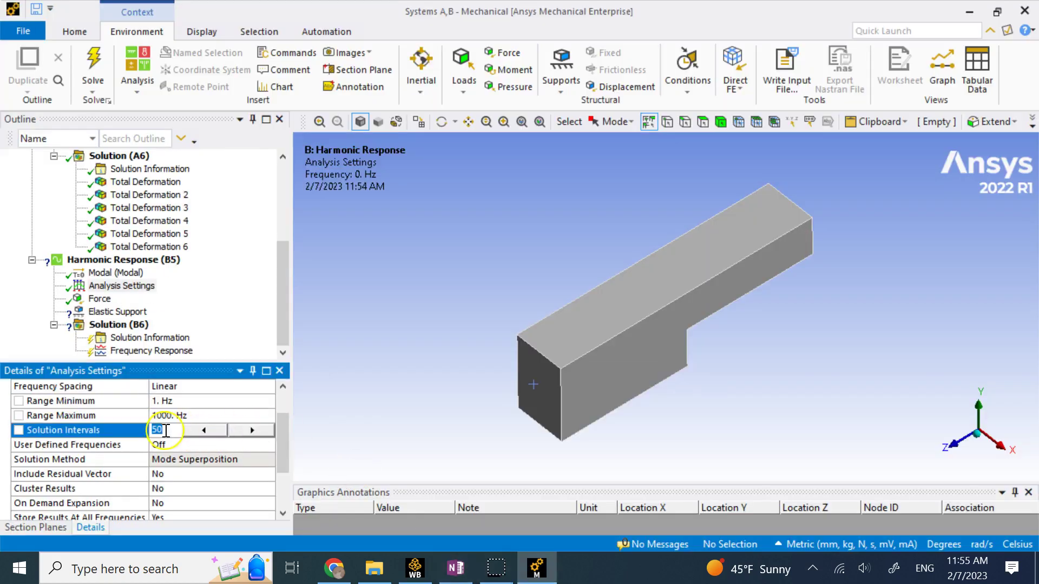
pyautogui.click(429, 364)
pyautogui.click(201, 441)
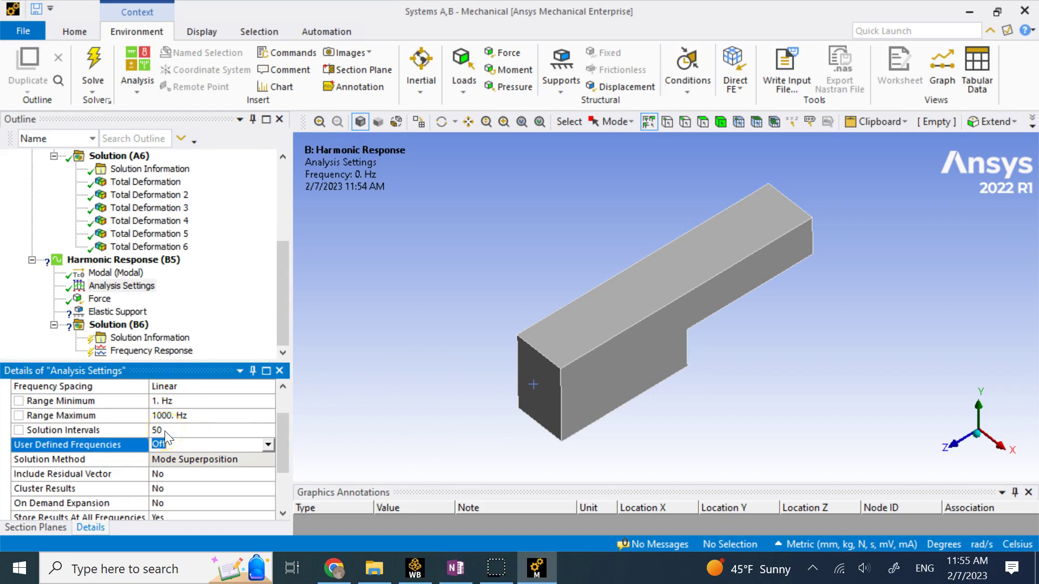
pyautogui.click(269, 444)
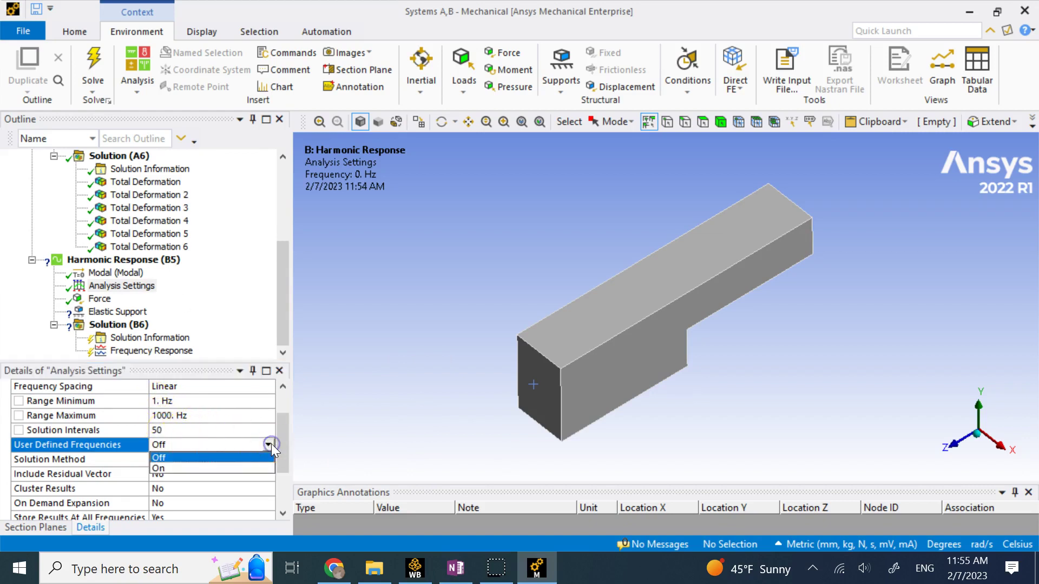
pyautogui.click(427, 355)
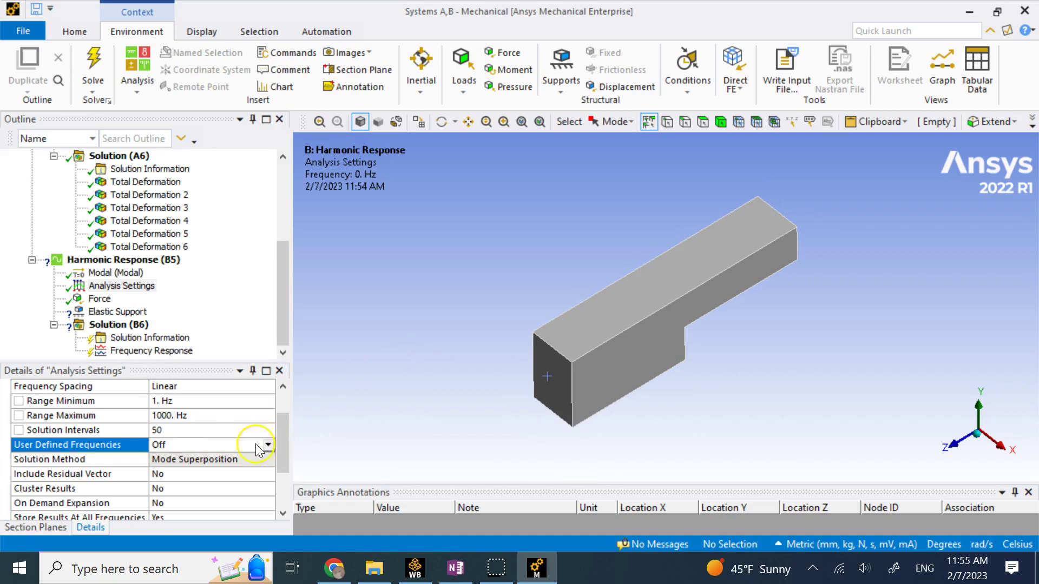
# Expand the Harmonic Response's Damping Controls and set the Damping Ratio to 0.2.
pyautogui.scroll(-1, 263, 445)
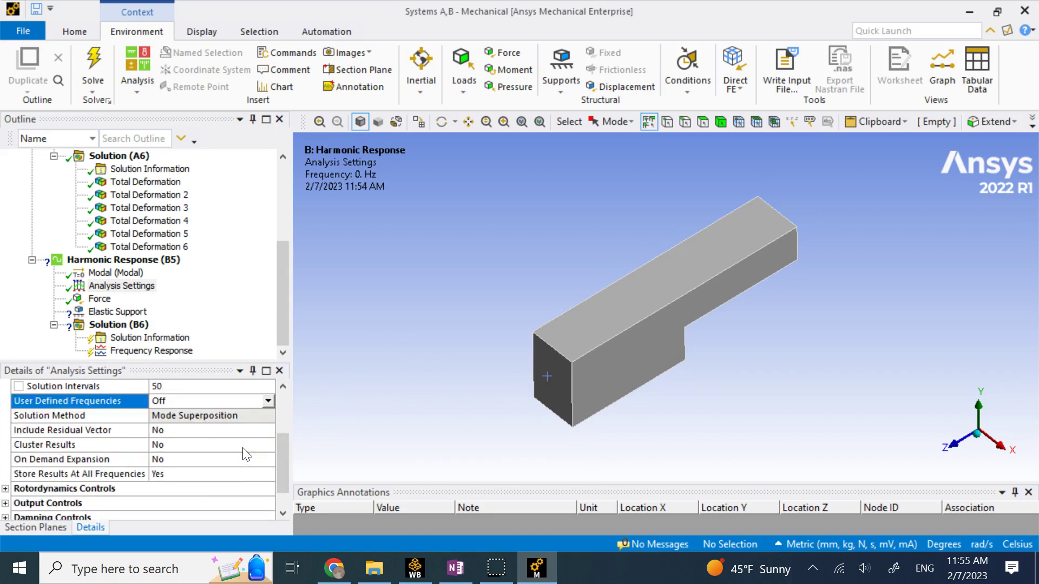
pyautogui.scroll(-1, 247, 455)
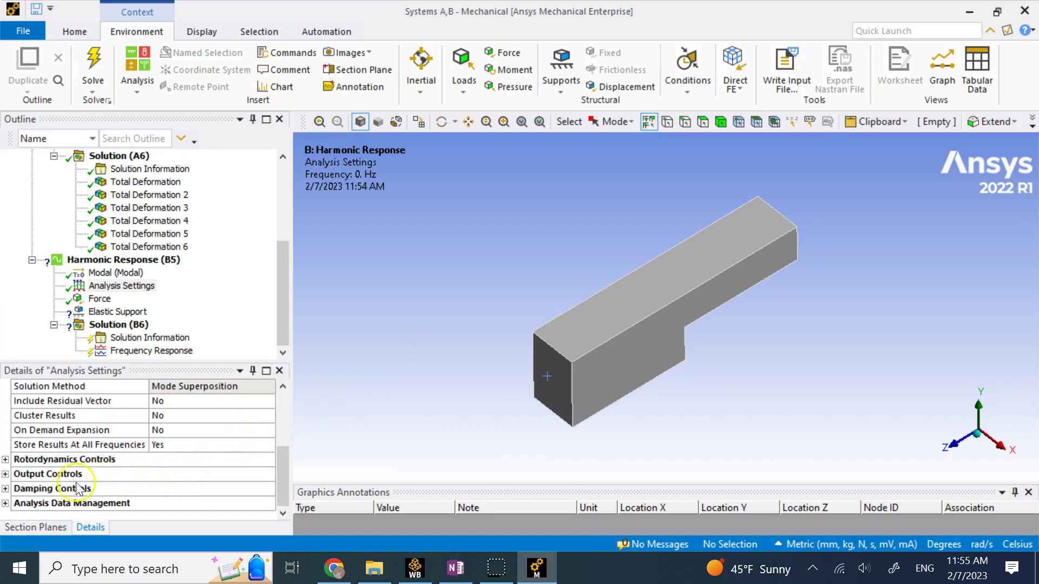
pyautogui.click(5, 489)
pyautogui.scroll(-2, 99, 467)
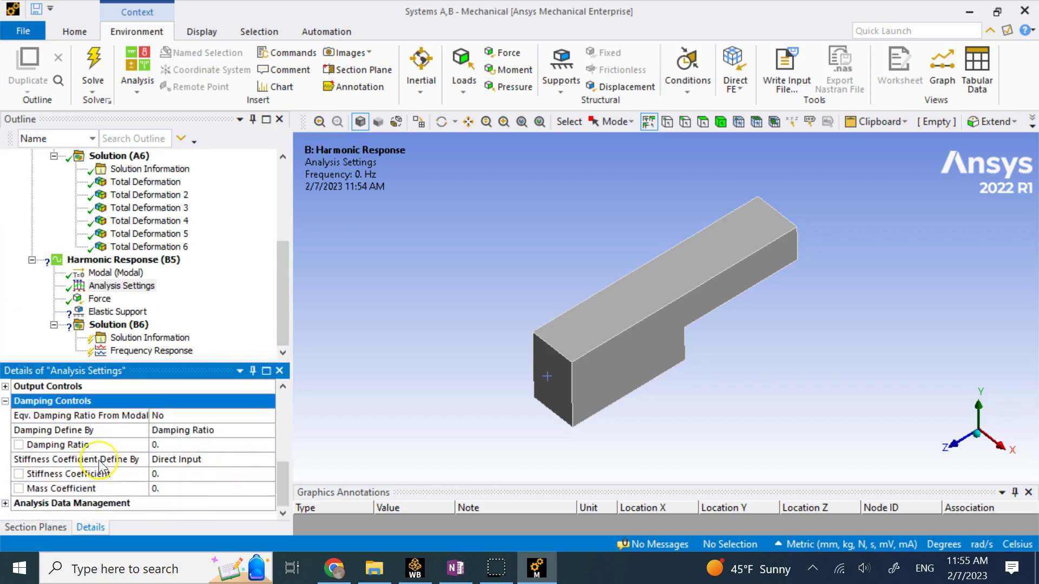
pyautogui.click(171, 445)
pyautogui.click(171, 445)
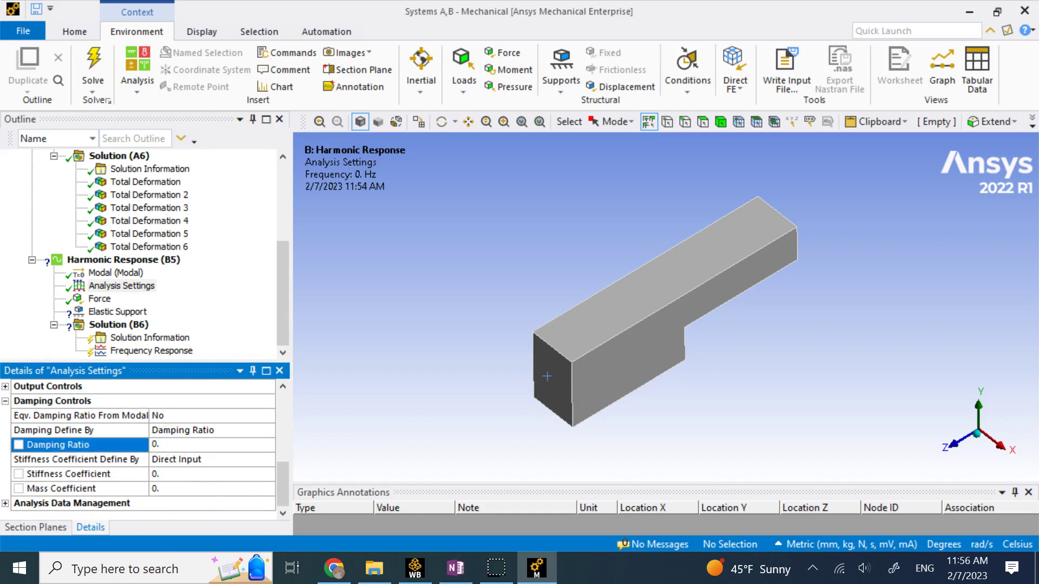
pyautogui.write('2')
pyautogui.scroll(1, 172, 449)
pyautogui.scroll(-1, 174, 451)
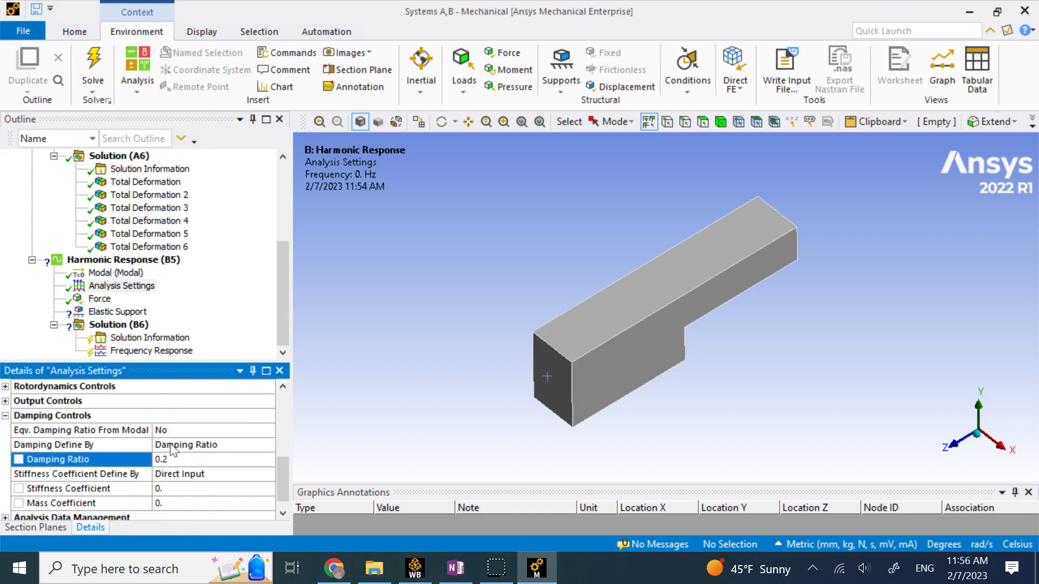
# Expand the Output Controls of the Harmonic Response Analysis Settings and review the available result outputs.
pyautogui.click(5, 401)
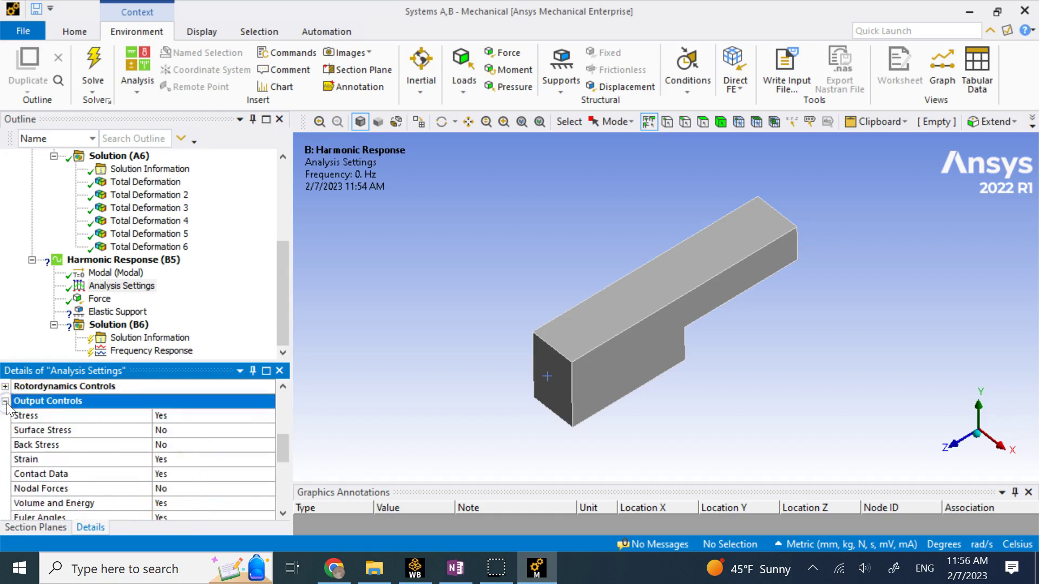
pyautogui.scroll(-4, 22, 422)
pyautogui.scroll(-2, 34, 433)
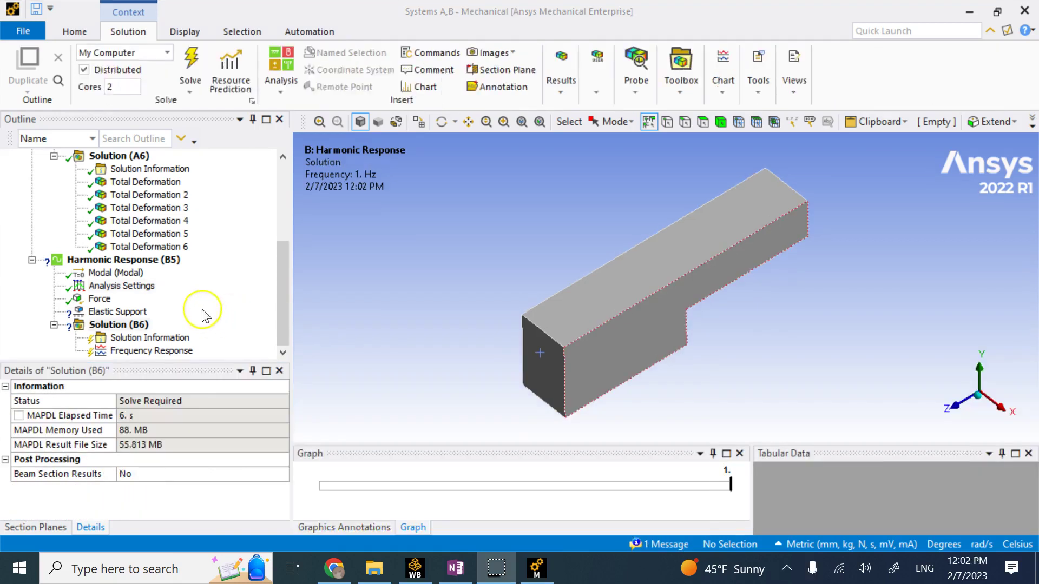
# Inspect the Harmonic Response's Elastic Support, check the linked systems in Workbench, and return to the Modal supports in Mechanical.
pyautogui.click(127, 313)
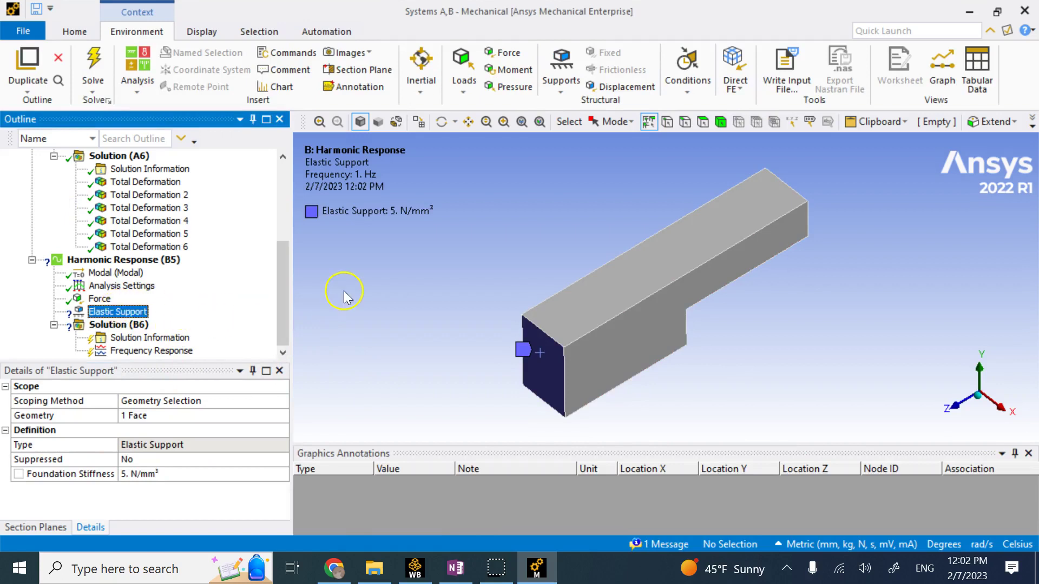
pyautogui.click(417, 568)
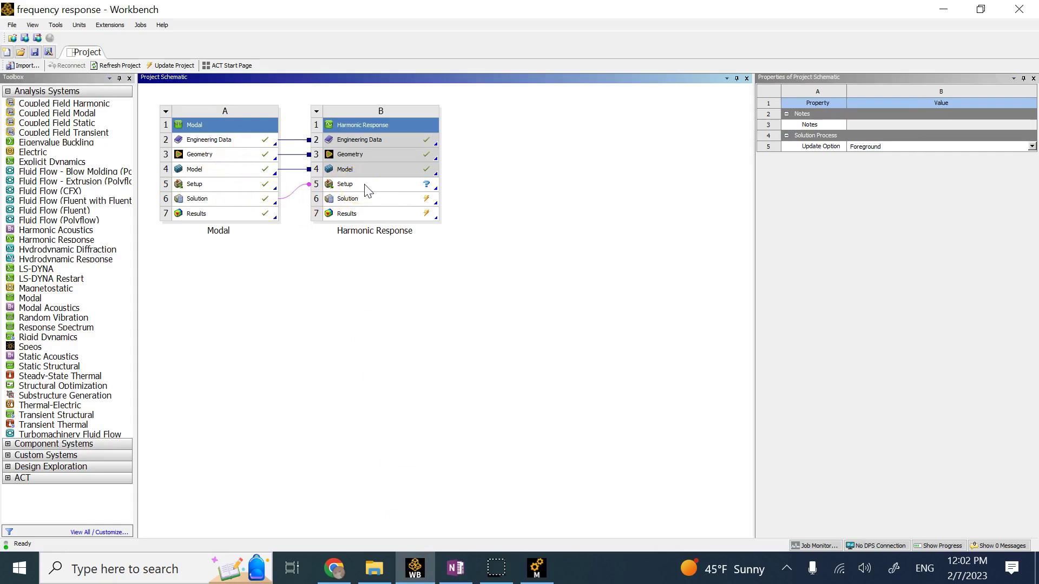
pyautogui.click(533, 563)
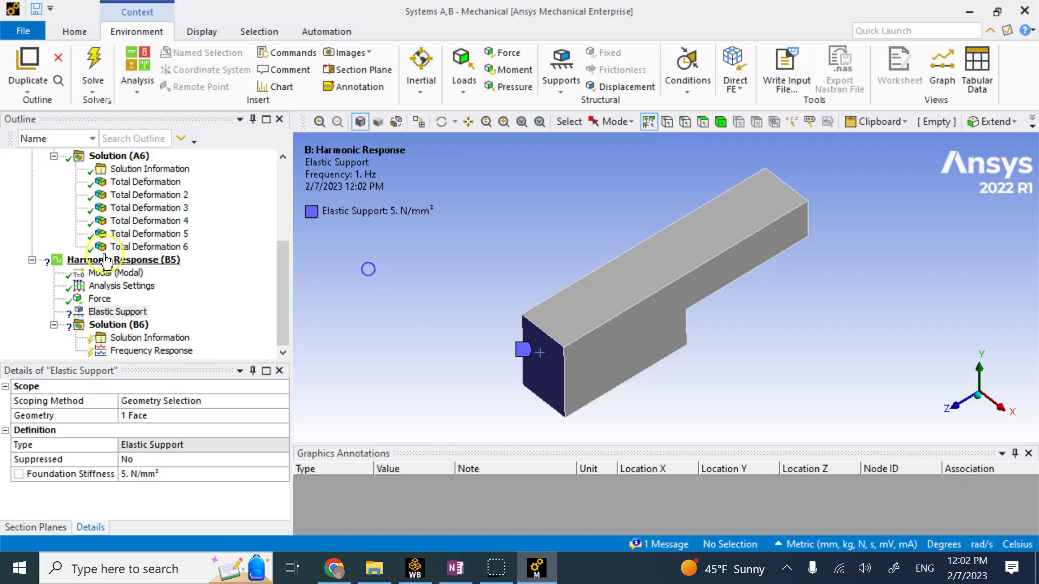
pyautogui.scroll(3, 106, 263)
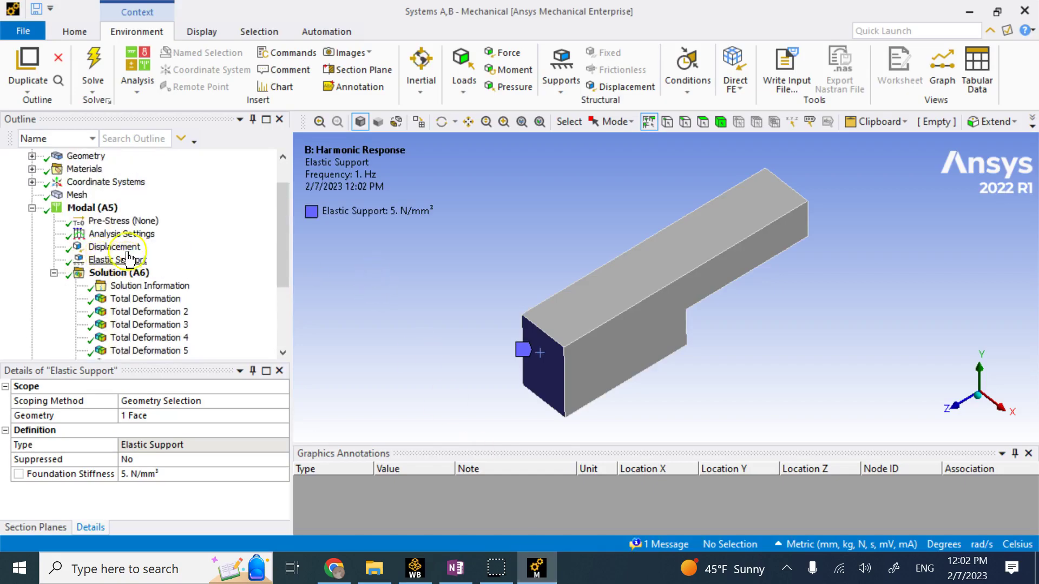
# Delete the Elastic Support from the Harmonic Response, keeping the one defined in the Modal analysis.
pyautogui.scroll(-2, 132, 213)
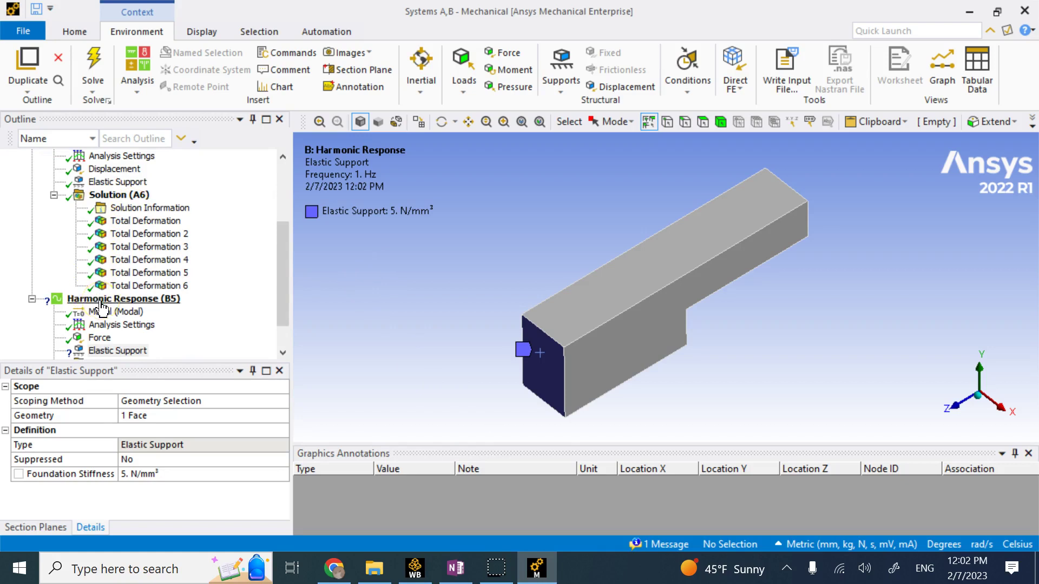
pyautogui.scroll(1, 101, 307)
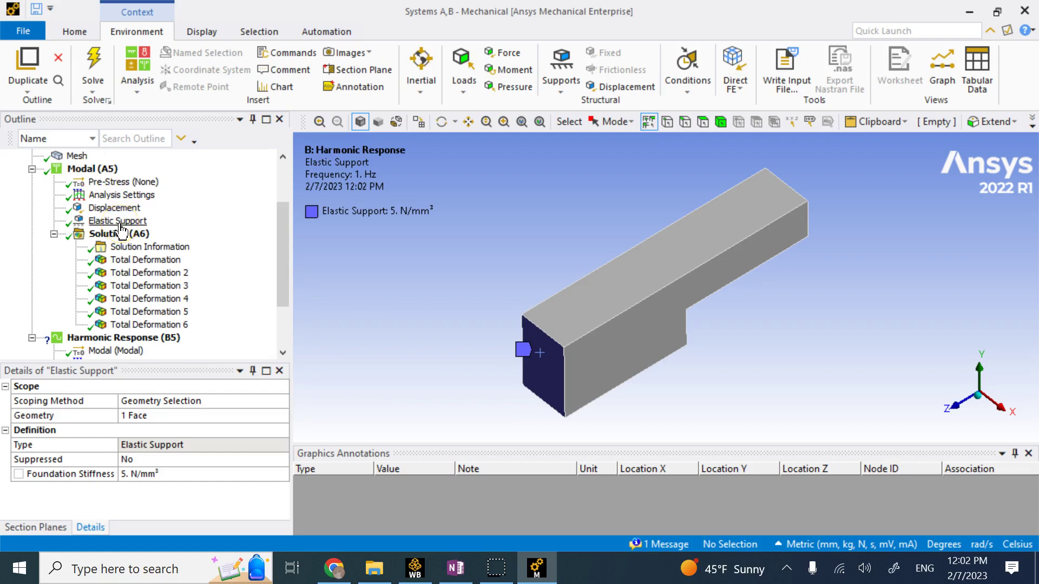
pyautogui.scroll(-2, 117, 358)
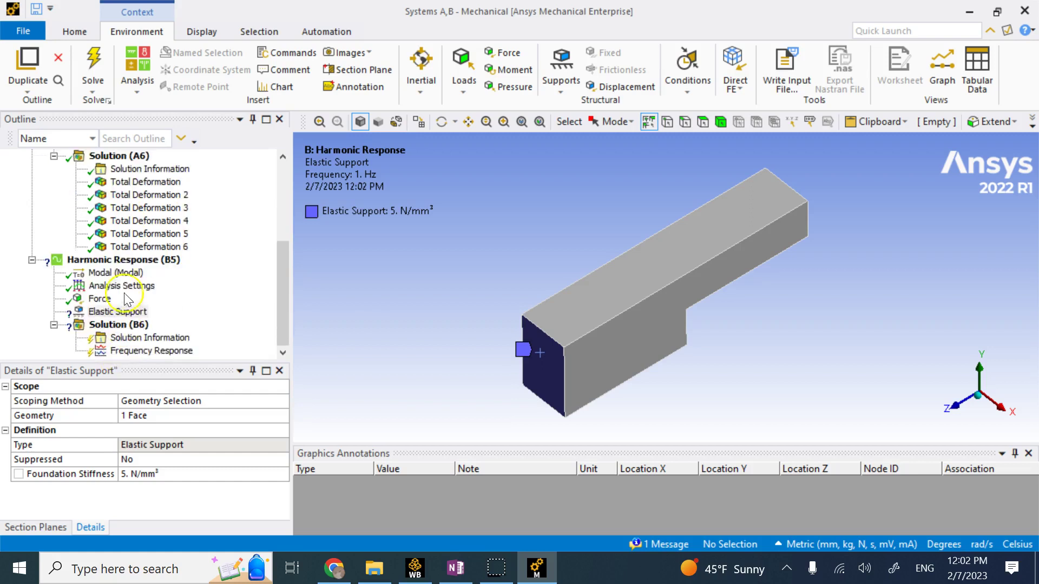
pyautogui.click(118, 273)
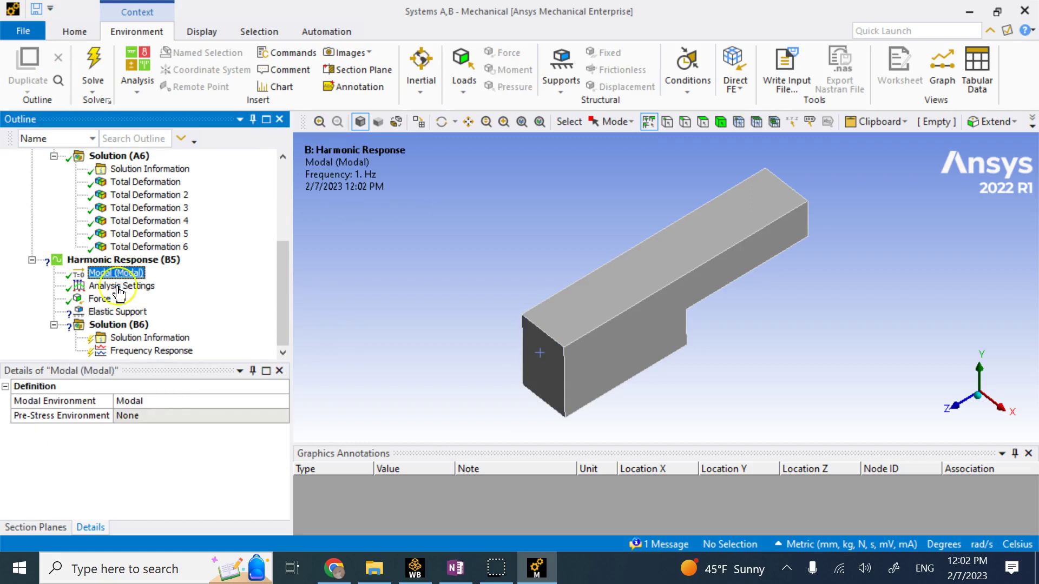
pyautogui.click(115, 313)
pyautogui.rightClick(115, 314)
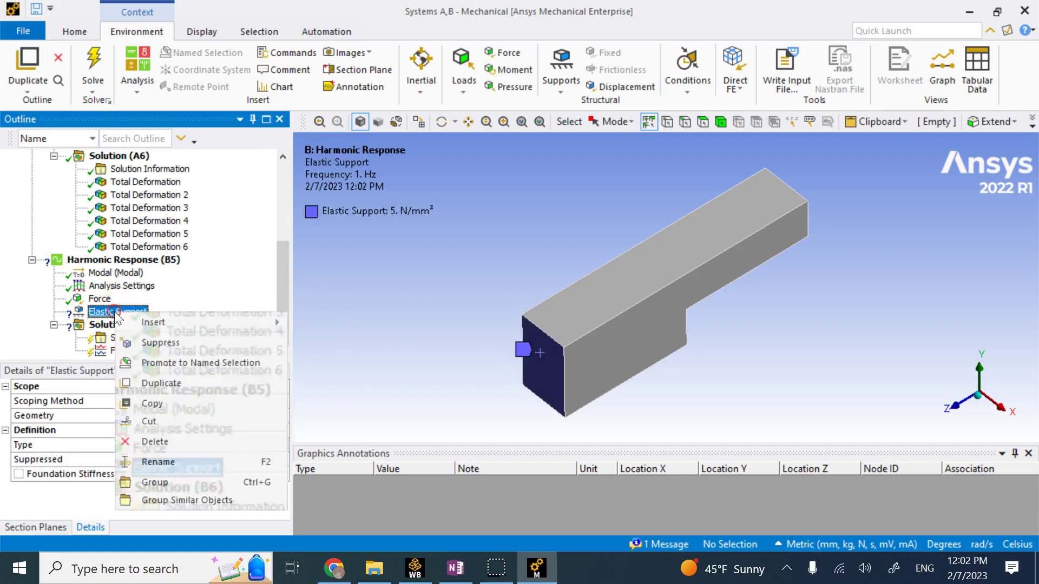
pyautogui.click(181, 439)
pyautogui.click(519, 345)
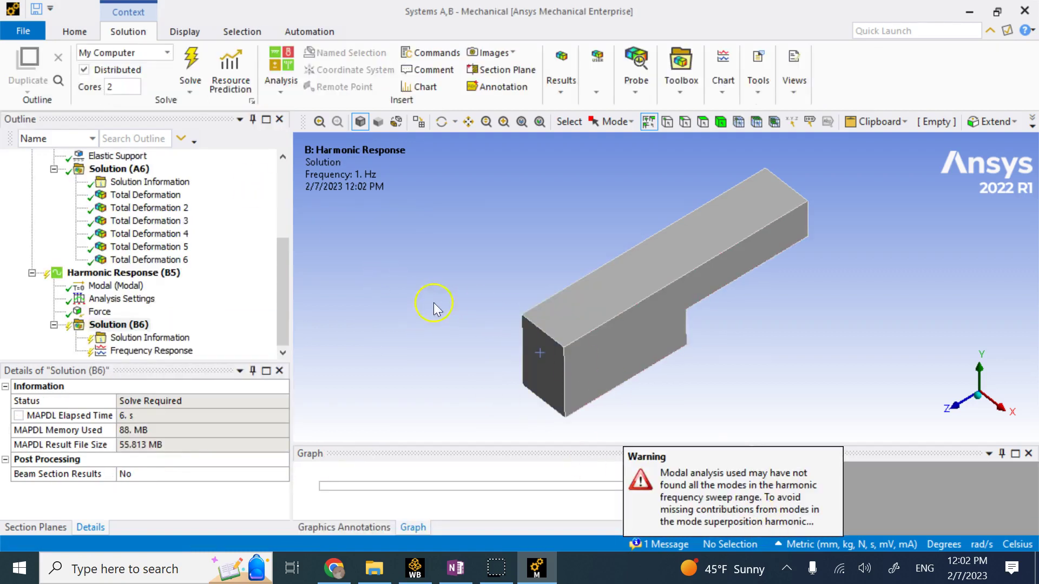
# Inspect the Modal analysis's Elastic Support and the Harmonic Response's Solution and Solution Information details.
pyautogui.click(133, 324)
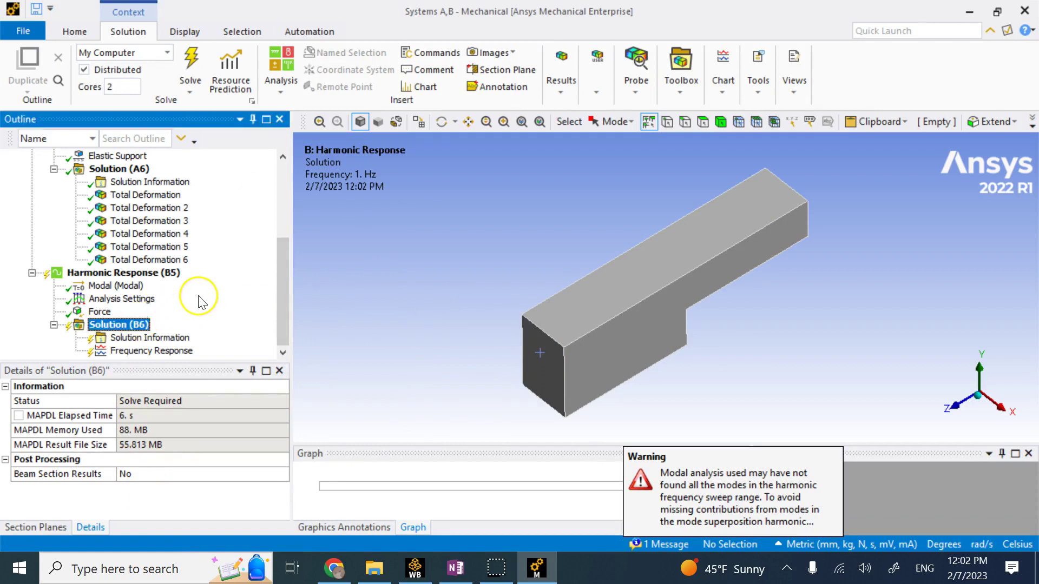
pyautogui.scroll(2, 154, 300)
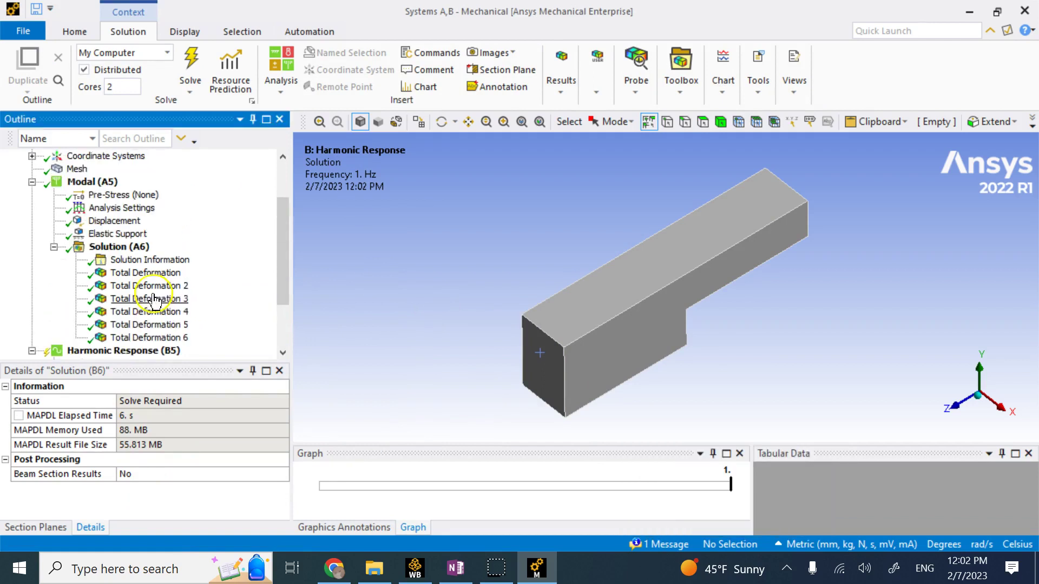
pyautogui.click(118, 233)
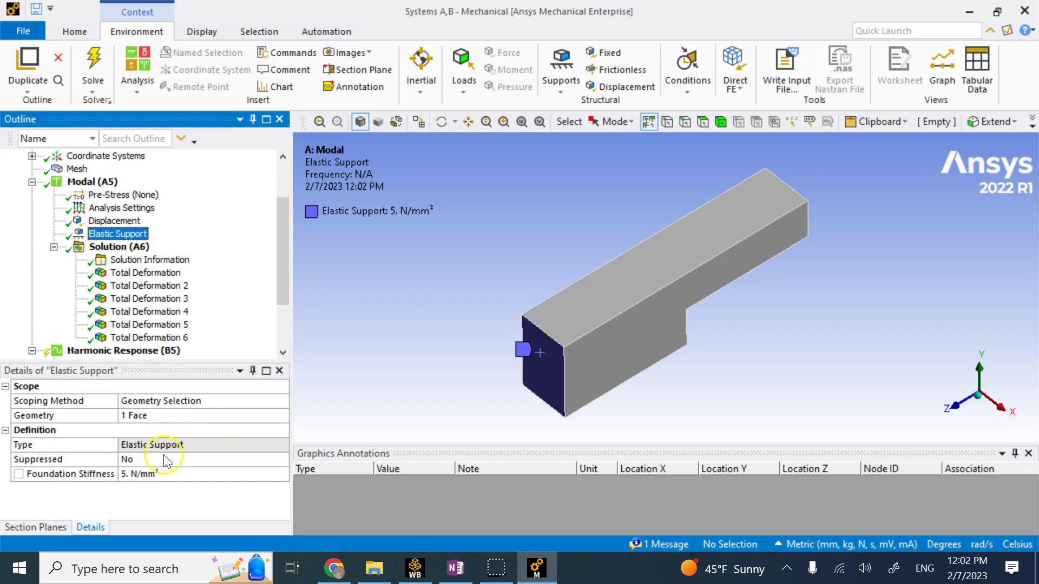
pyautogui.scroll(-2, 176, 306)
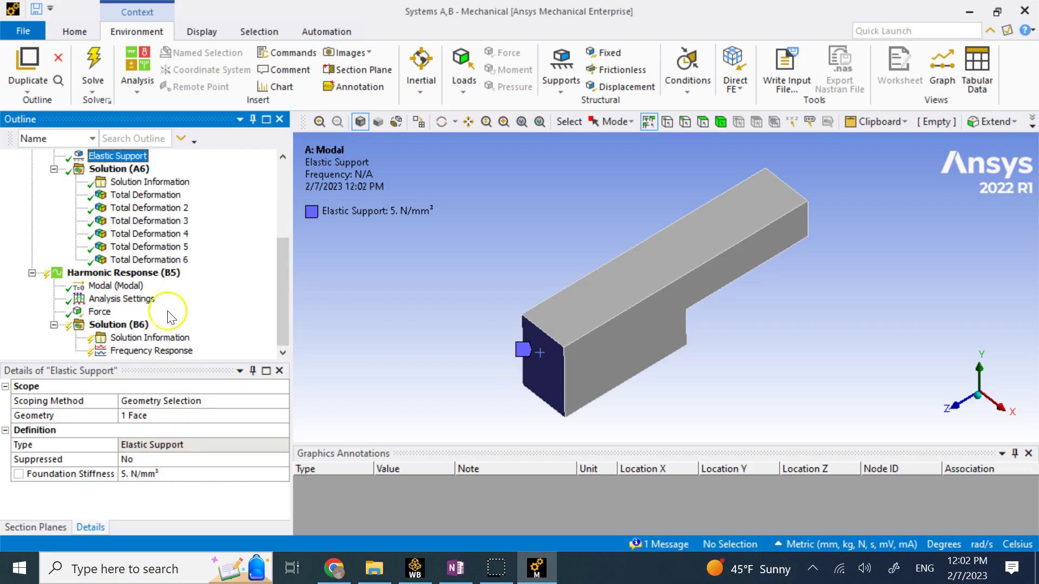
pyautogui.click(145, 338)
pyautogui.scroll(-2, 174, 398)
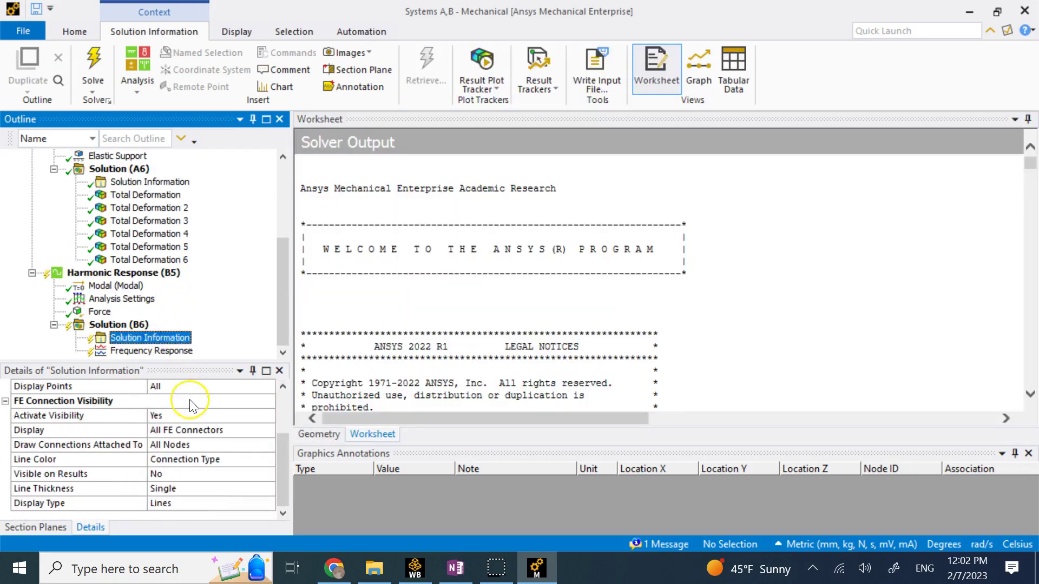
pyautogui.click(124, 325)
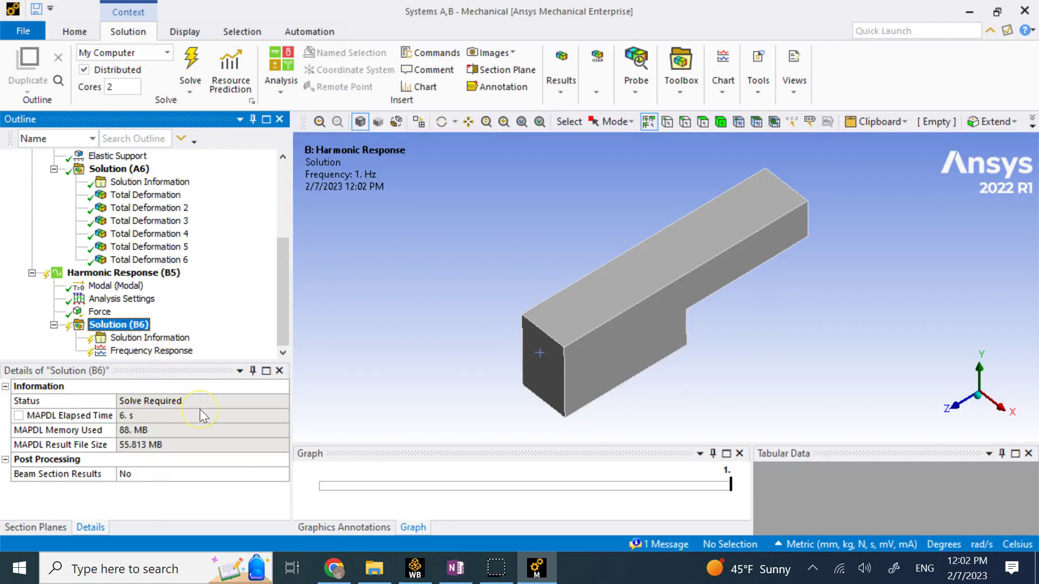
# Check the Frequency Response's frequency range options, then set the Range Maximum in the Harmonic Response Analysis Settings to 5000 Hz.
pyautogui.click(181, 351)
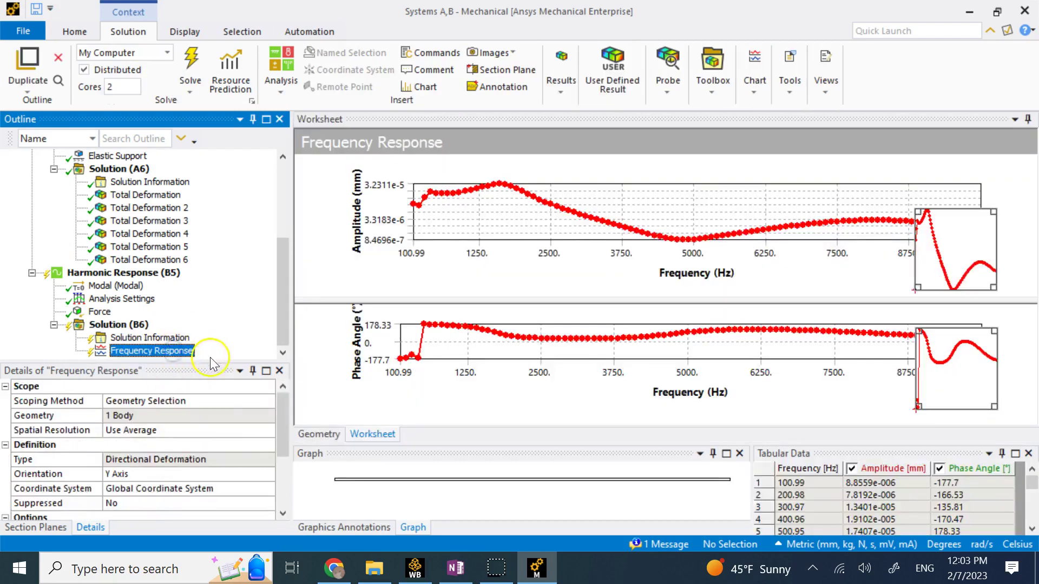
pyautogui.scroll(-3, 210, 423)
pyautogui.click(184, 460)
pyautogui.click(184, 461)
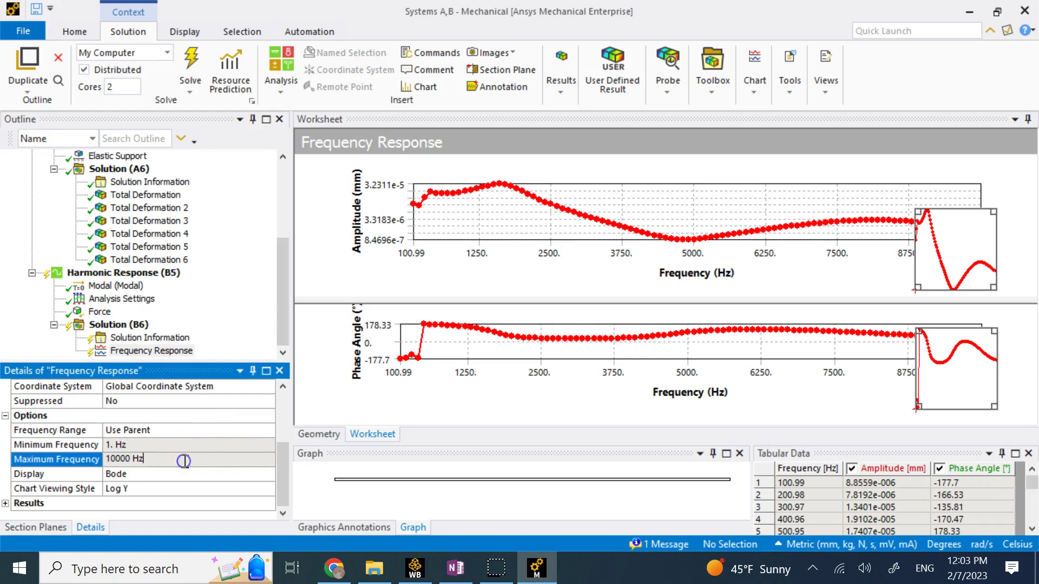
pyautogui.click(148, 274)
pyautogui.click(130, 298)
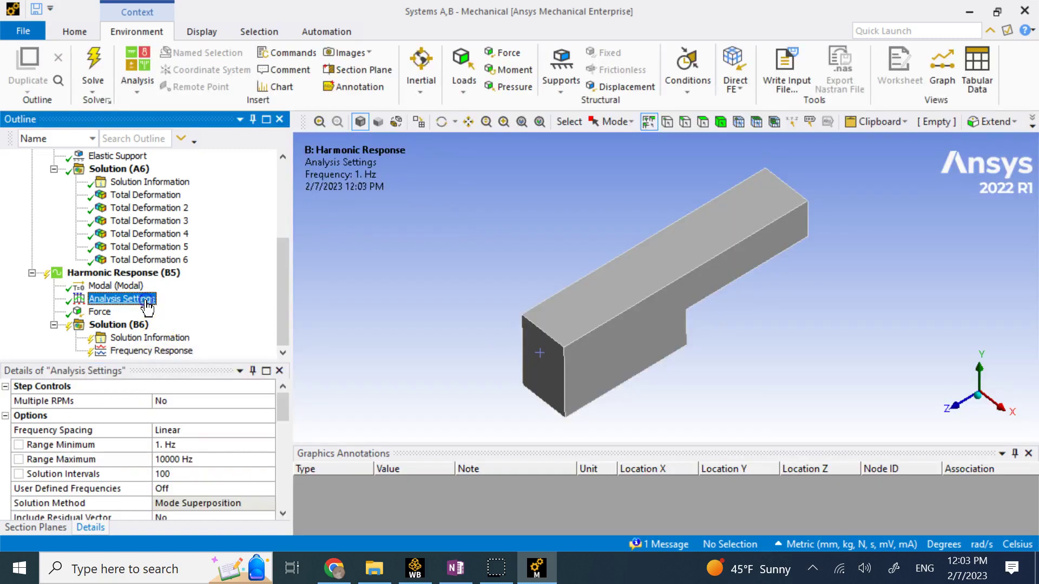
pyautogui.click(219, 459)
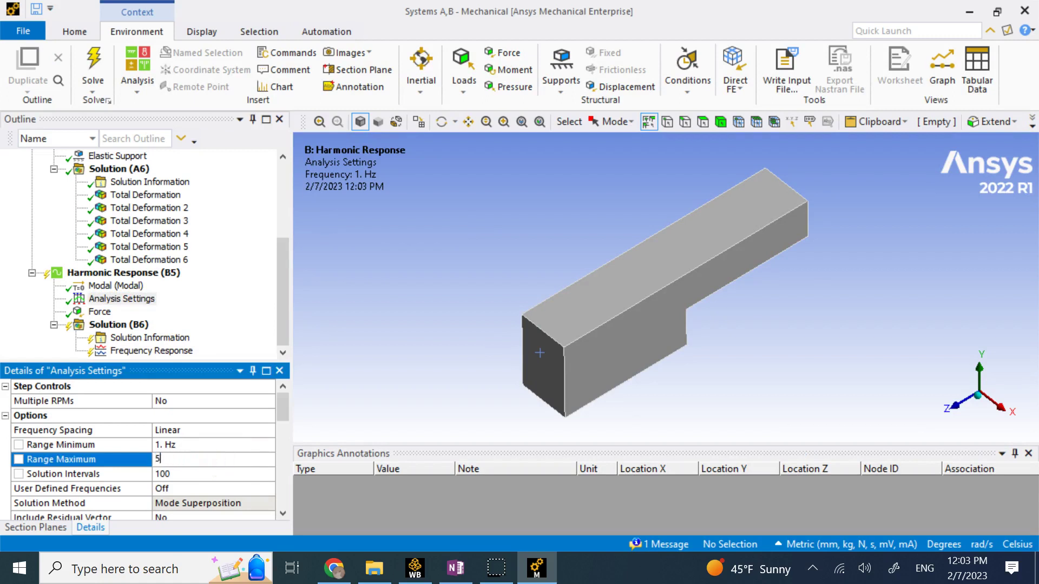
pyautogui.press('Return')
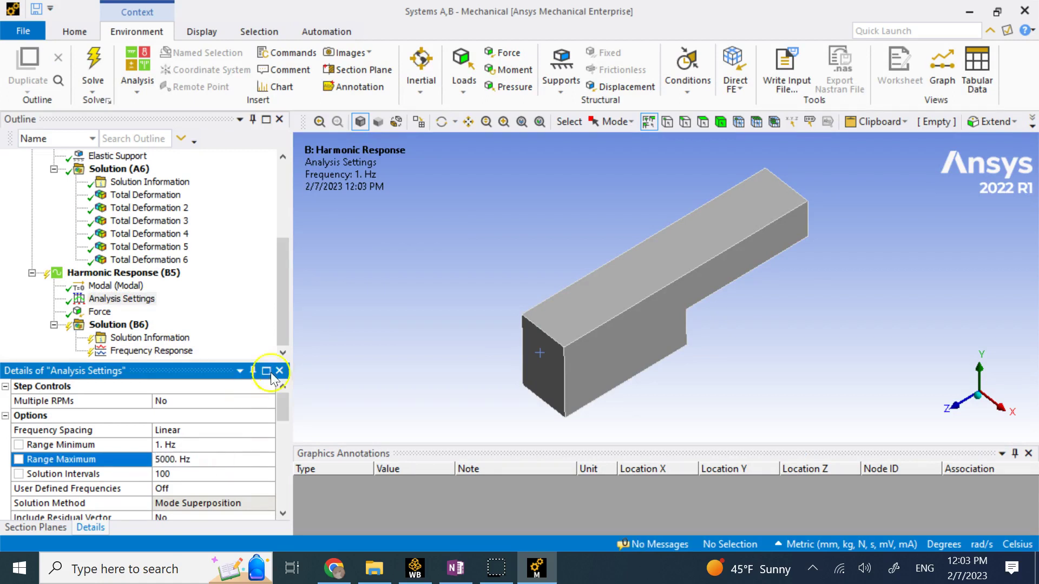
pyautogui.click(359, 319)
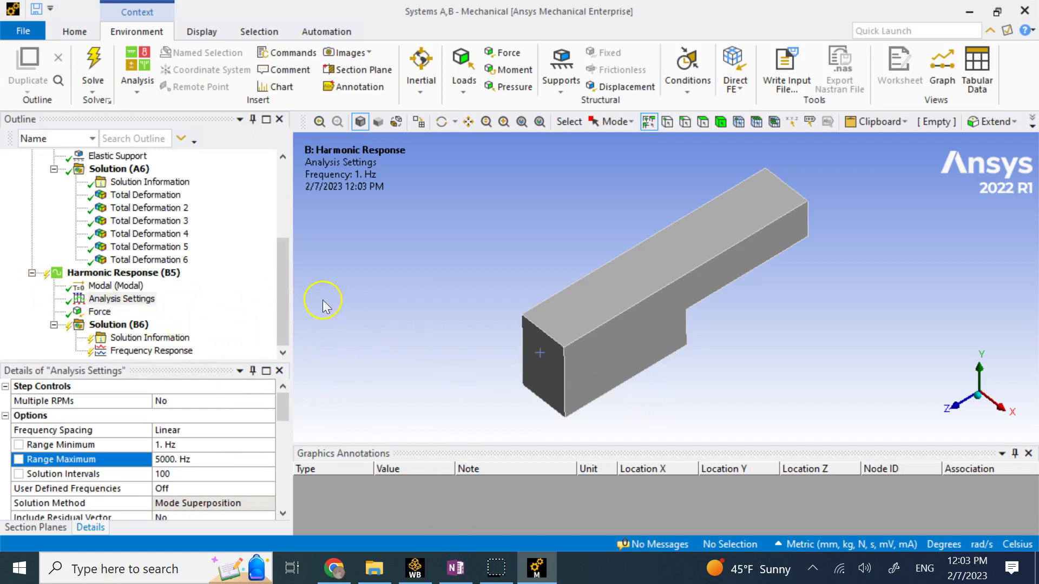
# Review the Harmonic Response force's components and phase angles against the frequency response notes in OneNote, then return to Mechanical.
pyautogui.click(106, 314)
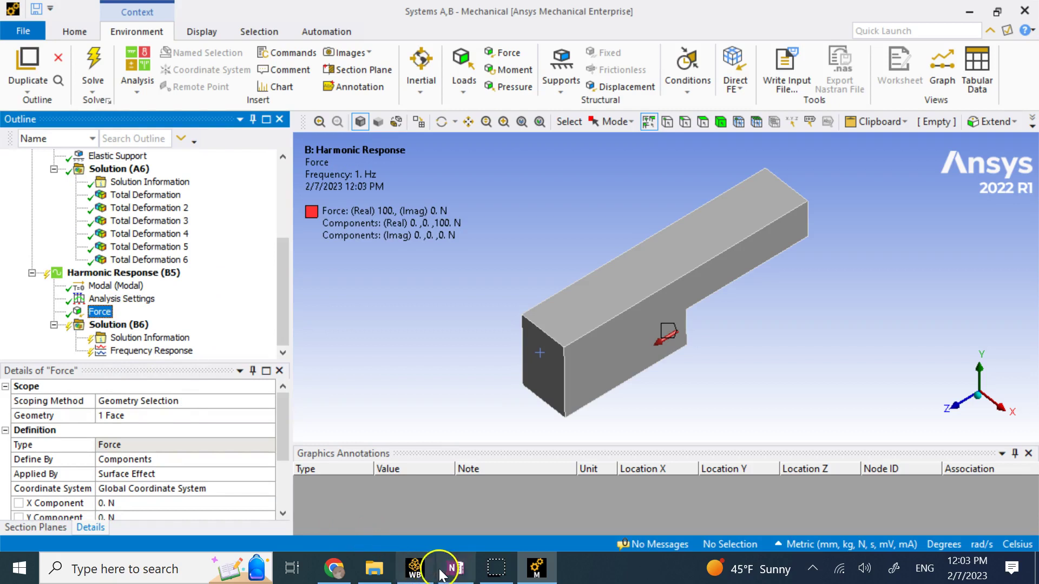
pyautogui.click(456, 568)
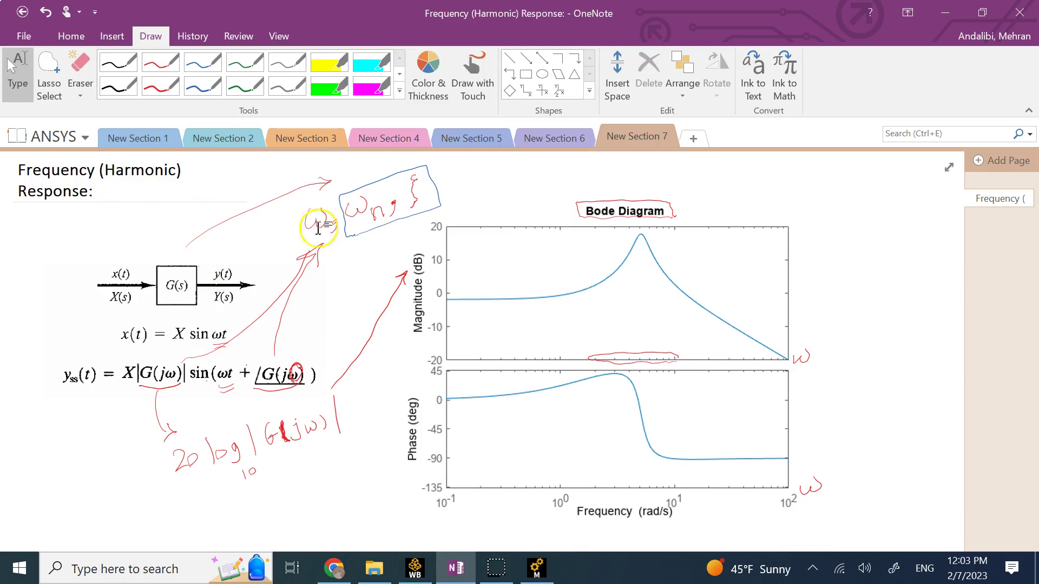
pyautogui.click(547, 574)
pyautogui.click(99, 312)
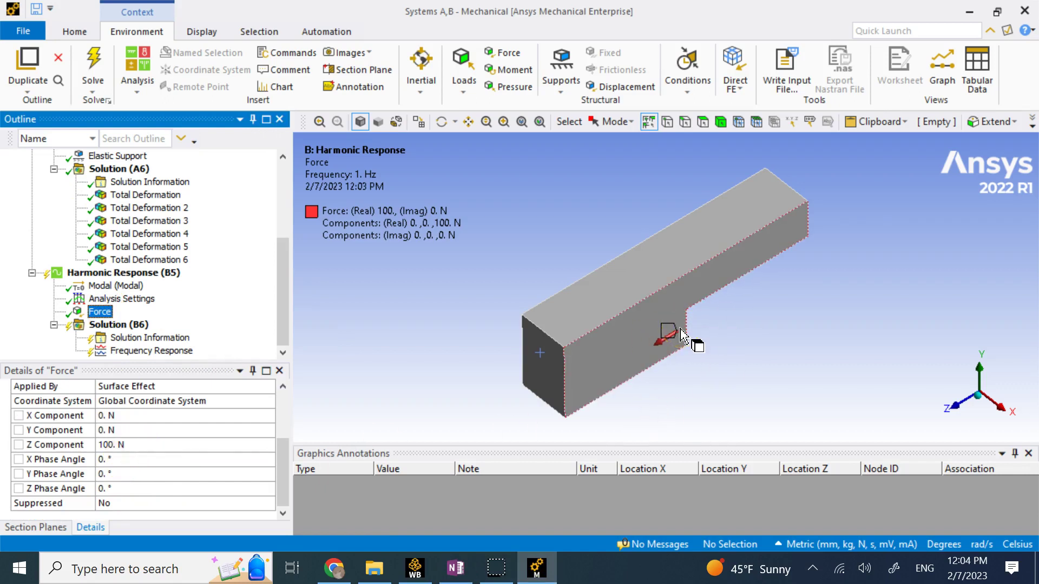
pyautogui.click(453, 572)
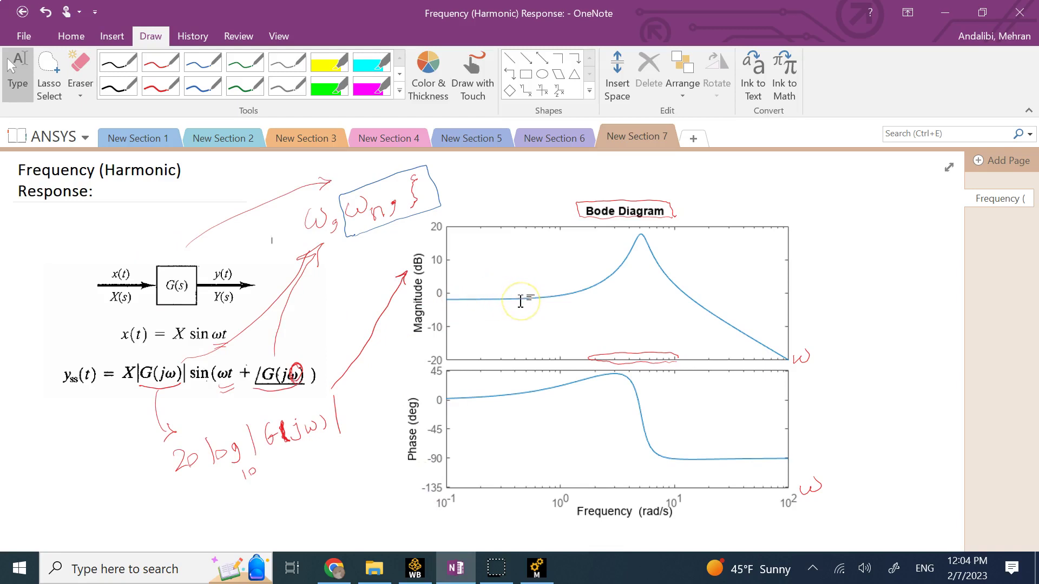
pyautogui.click(536, 567)
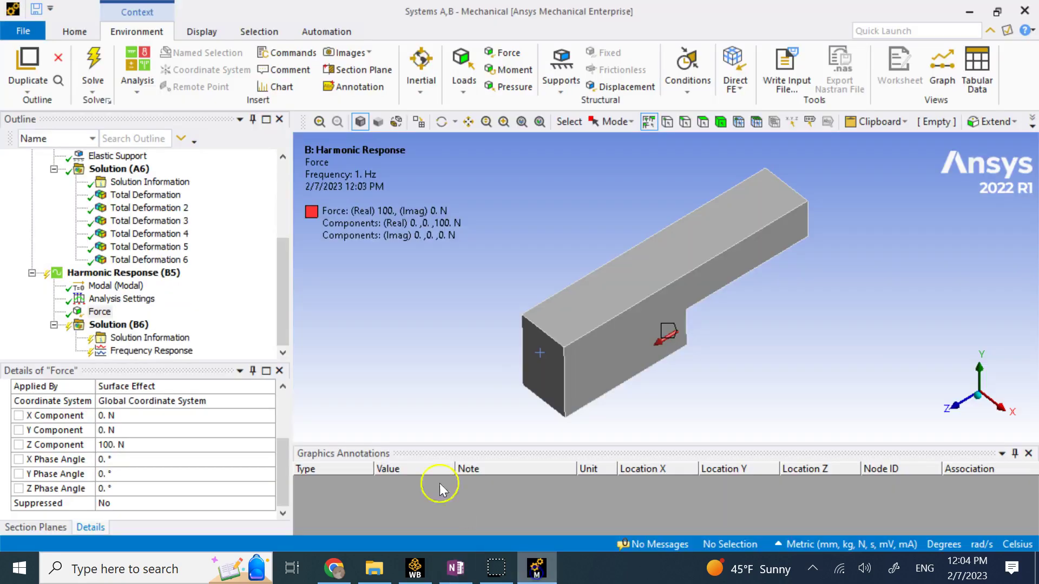
# Inspect the force's Z Component input options without changing them, check the sinusoidal input equation in OneNote, and return to the Force in Mechanical.
pyautogui.click(141, 445)
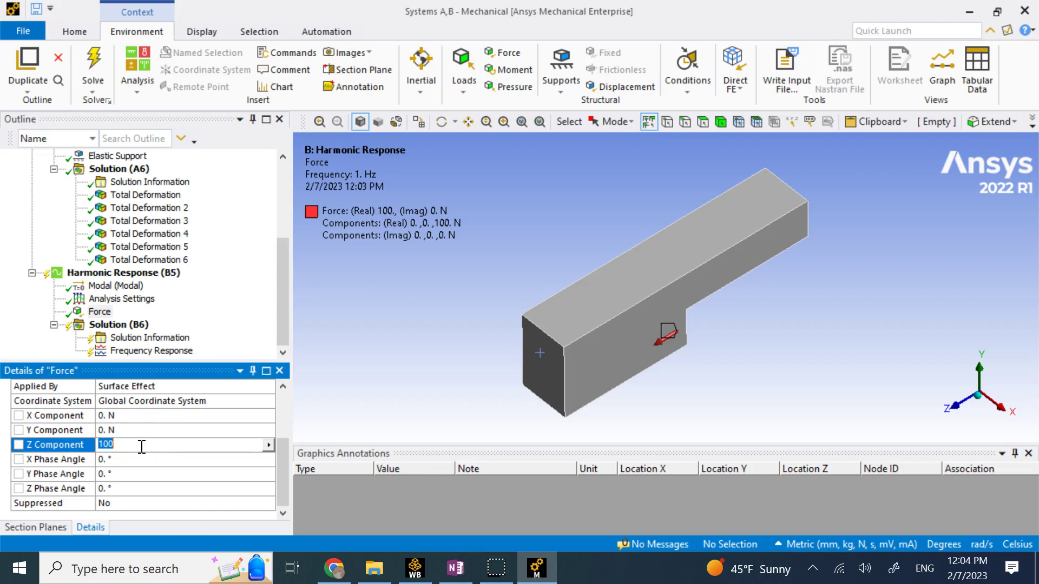
pyautogui.rightClick(142, 448)
pyautogui.click(116, 445)
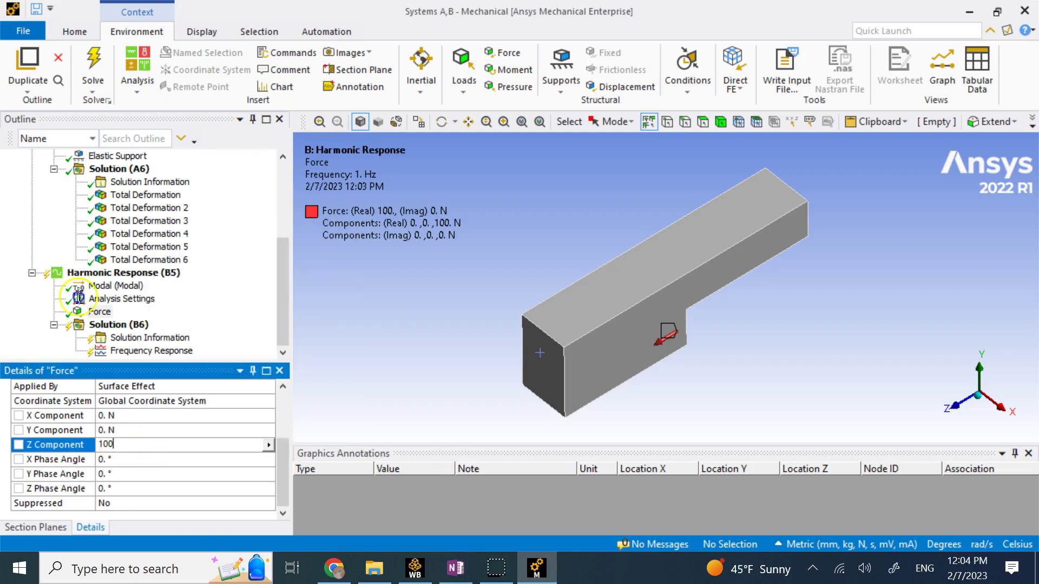
pyautogui.click(269, 445)
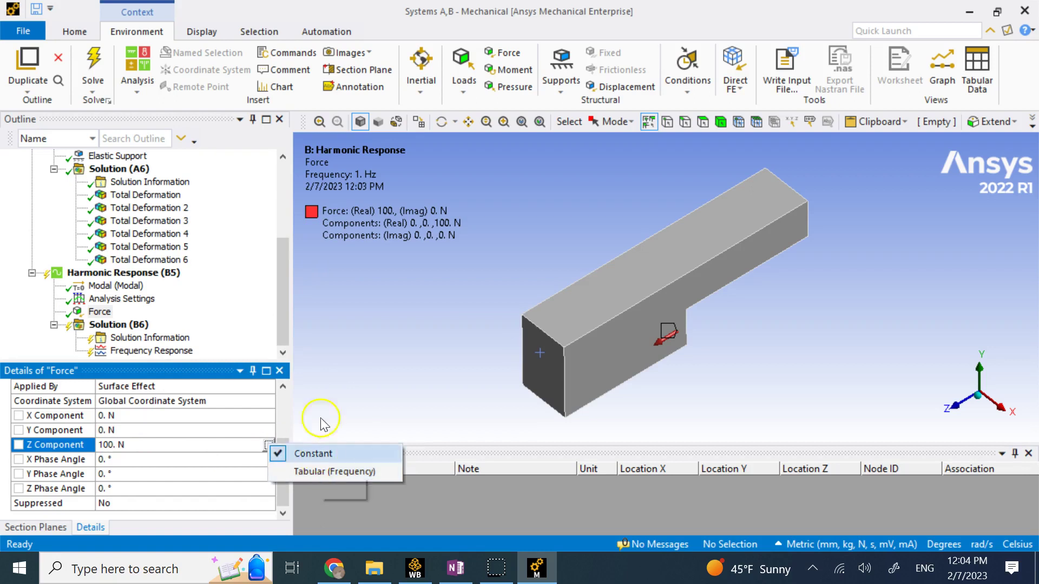
pyautogui.click(343, 335)
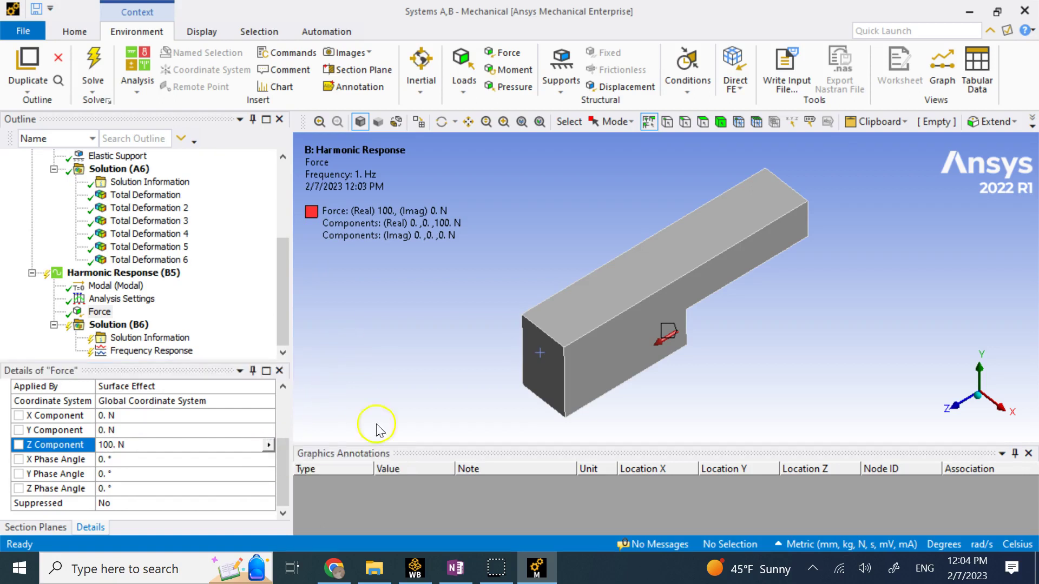
pyautogui.click(456, 569)
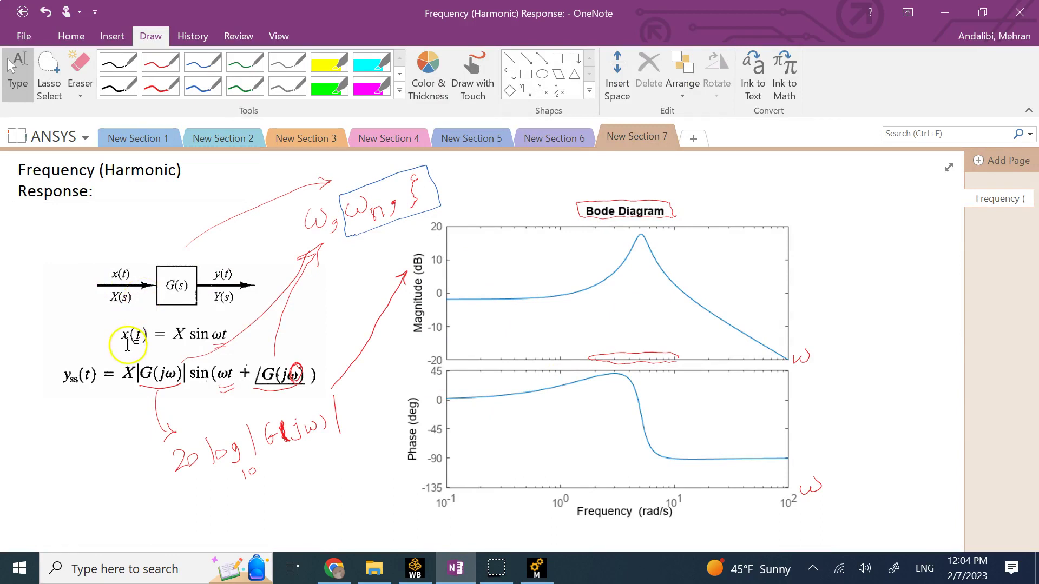
pyautogui.click(536, 568)
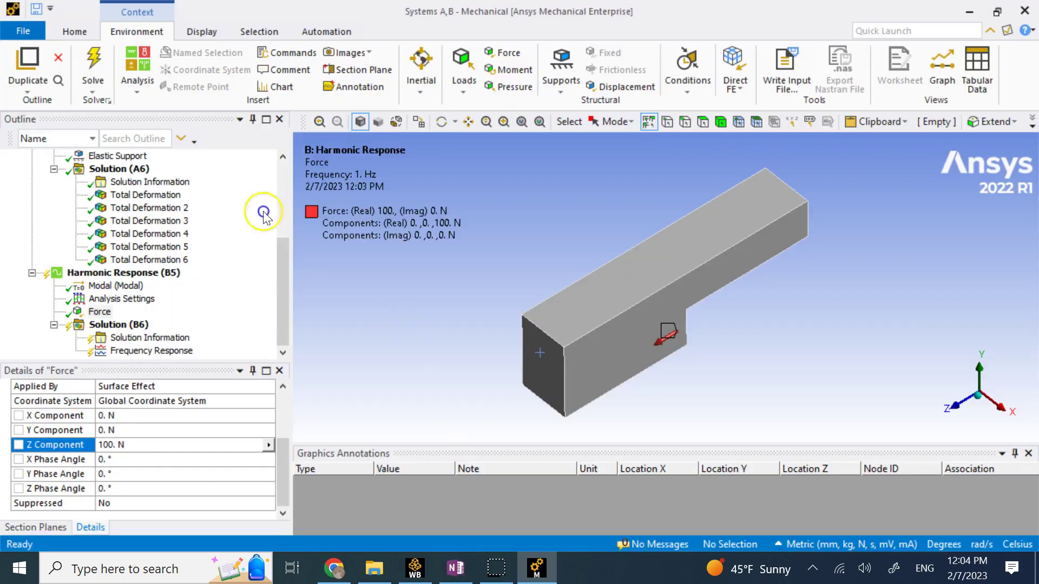
pyautogui.click(100, 312)
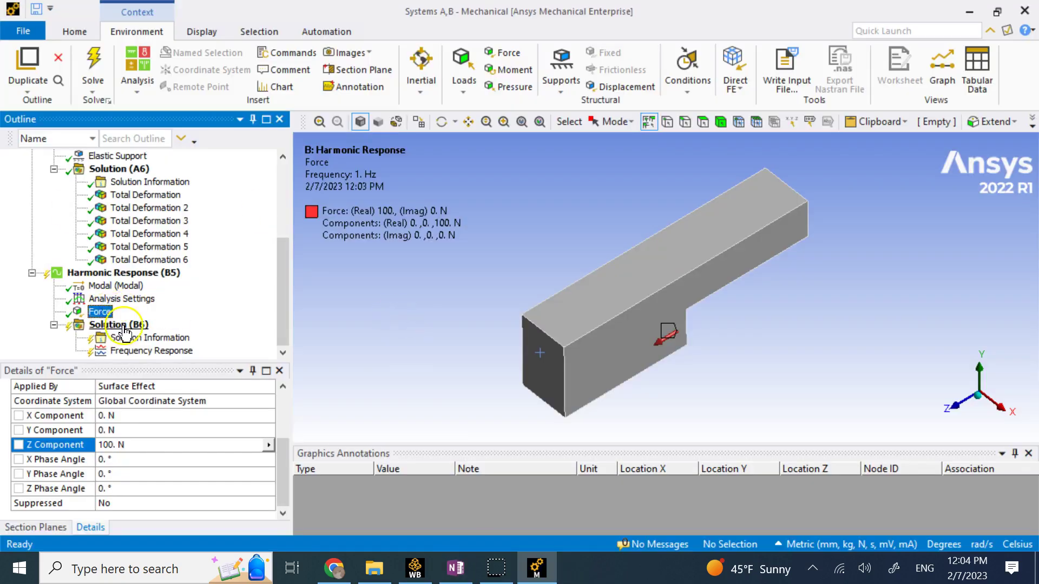
# Solve the Harmonic Response analysis and display its Frequency Response result.
pyautogui.click(123, 326)
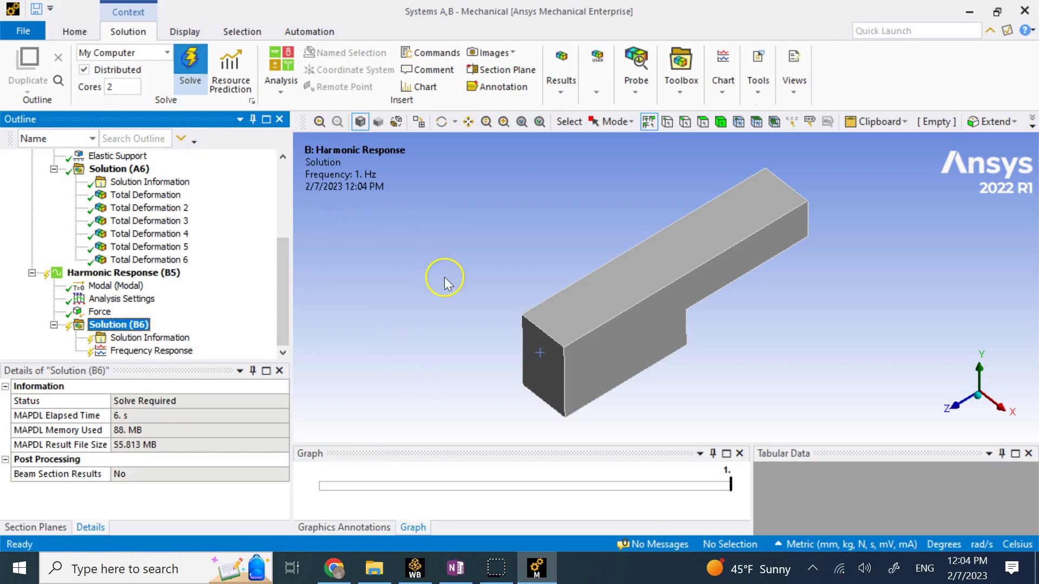
pyautogui.press('F5')
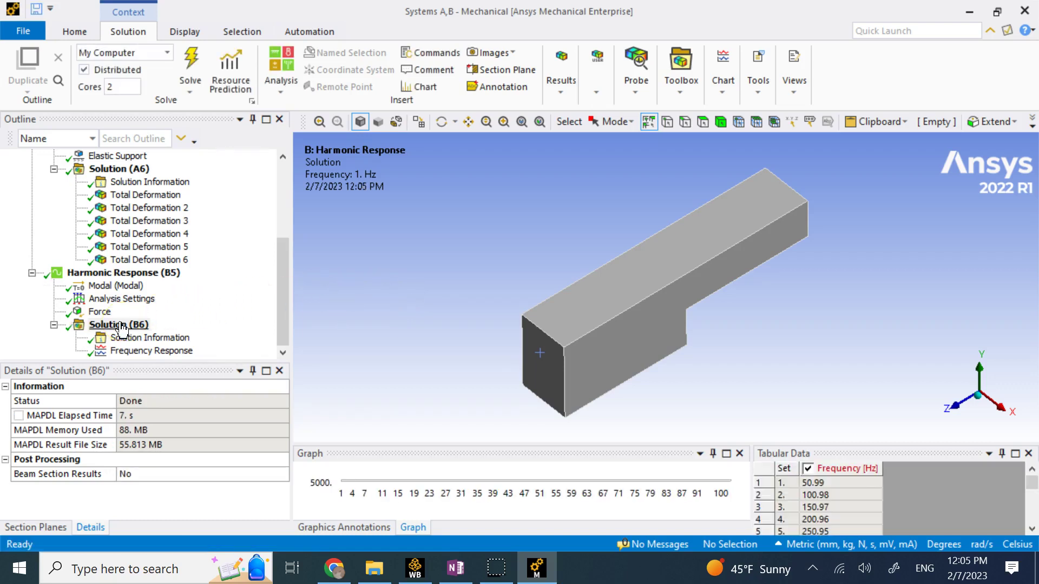
pyautogui.click(140, 352)
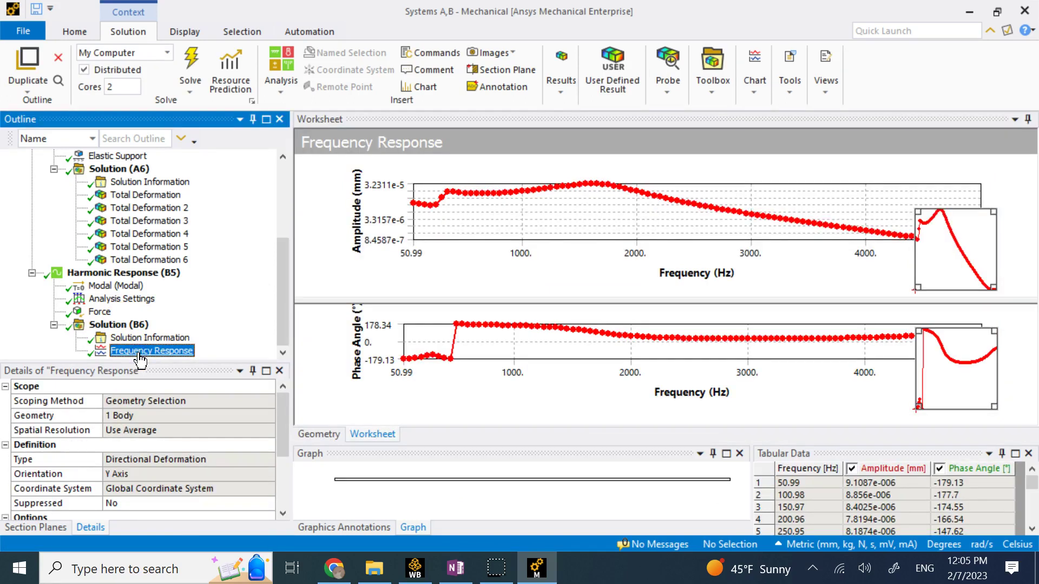
# Adjust the split between the amplitude and phase angle plots and enlarge the Frequency Response worksheet area.
pyautogui.click(572, 203)
pyautogui.click(500, 318)
pyautogui.moveTo(499, 303); pyautogui.dragTo(500, 289)
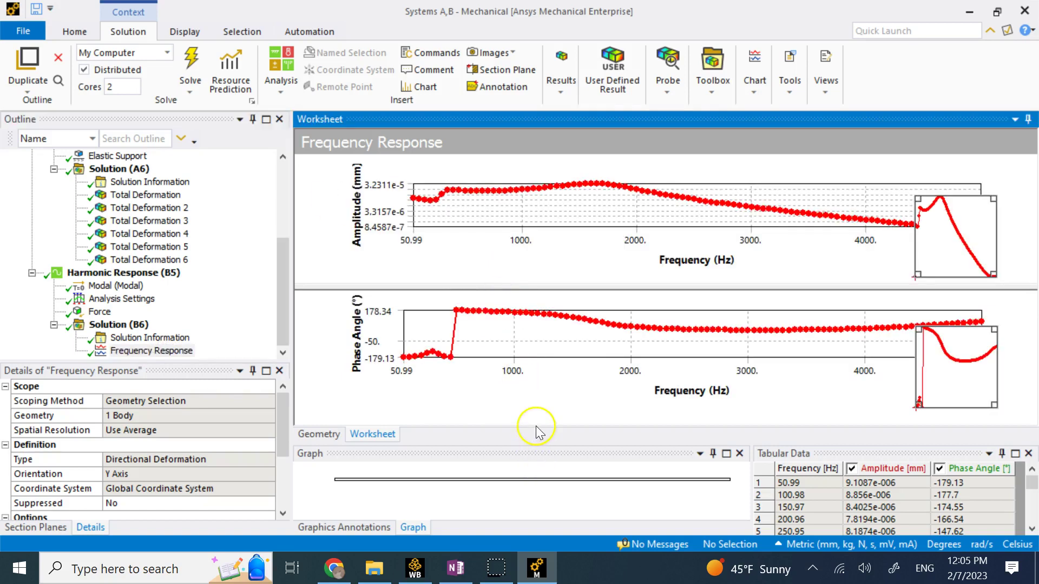
pyautogui.moveTo(528, 453); pyautogui.dragTo(521, 488)
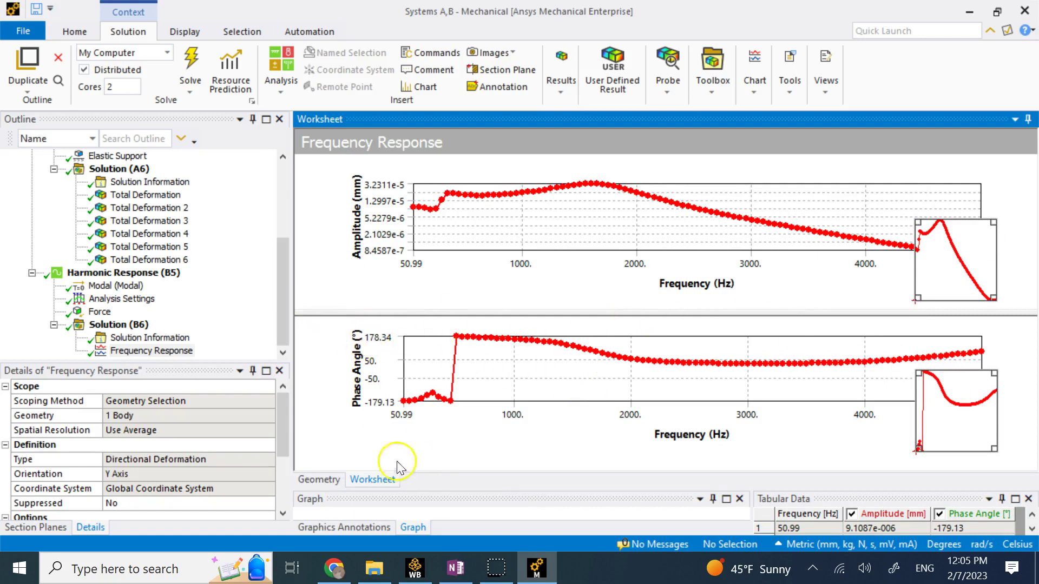
# View the Frequency Response scoping on the beam geometry, then examine the Harmonic Response's Solution Information and its geometry view.
pyautogui.click(318, 480)
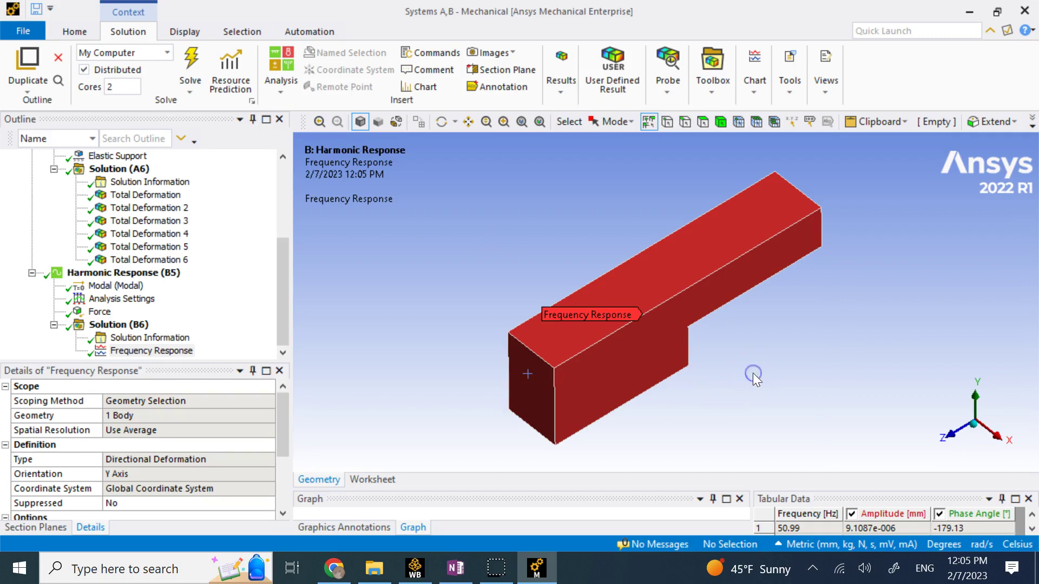
pyautogui.click(169, 339)
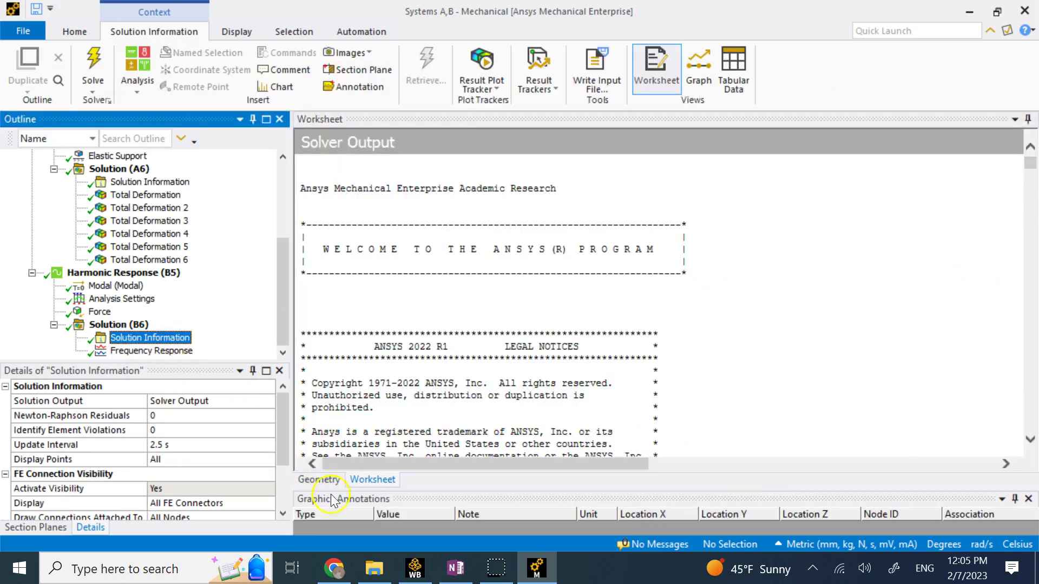
pyautogui.click(319, 480)
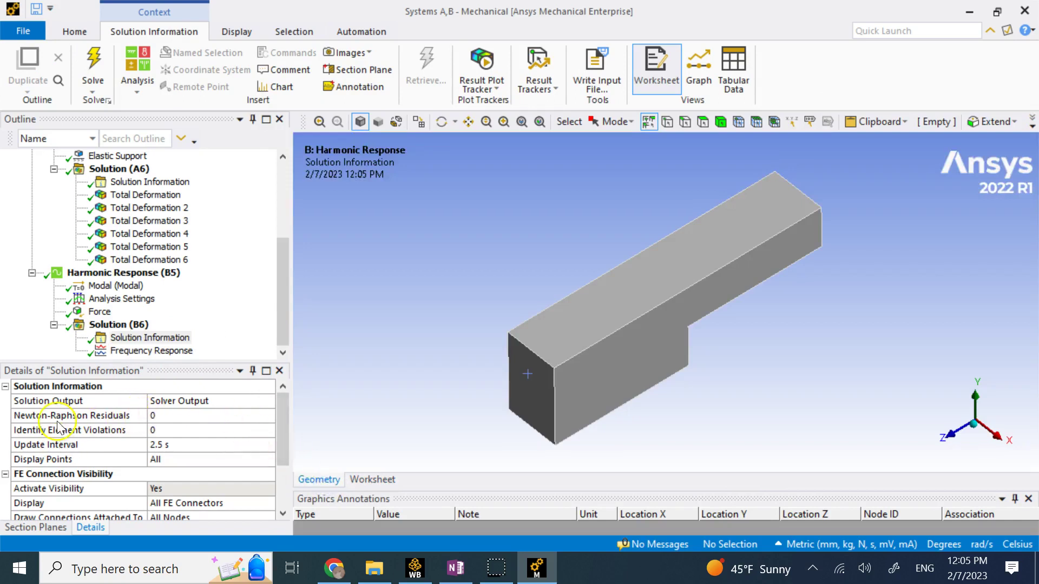